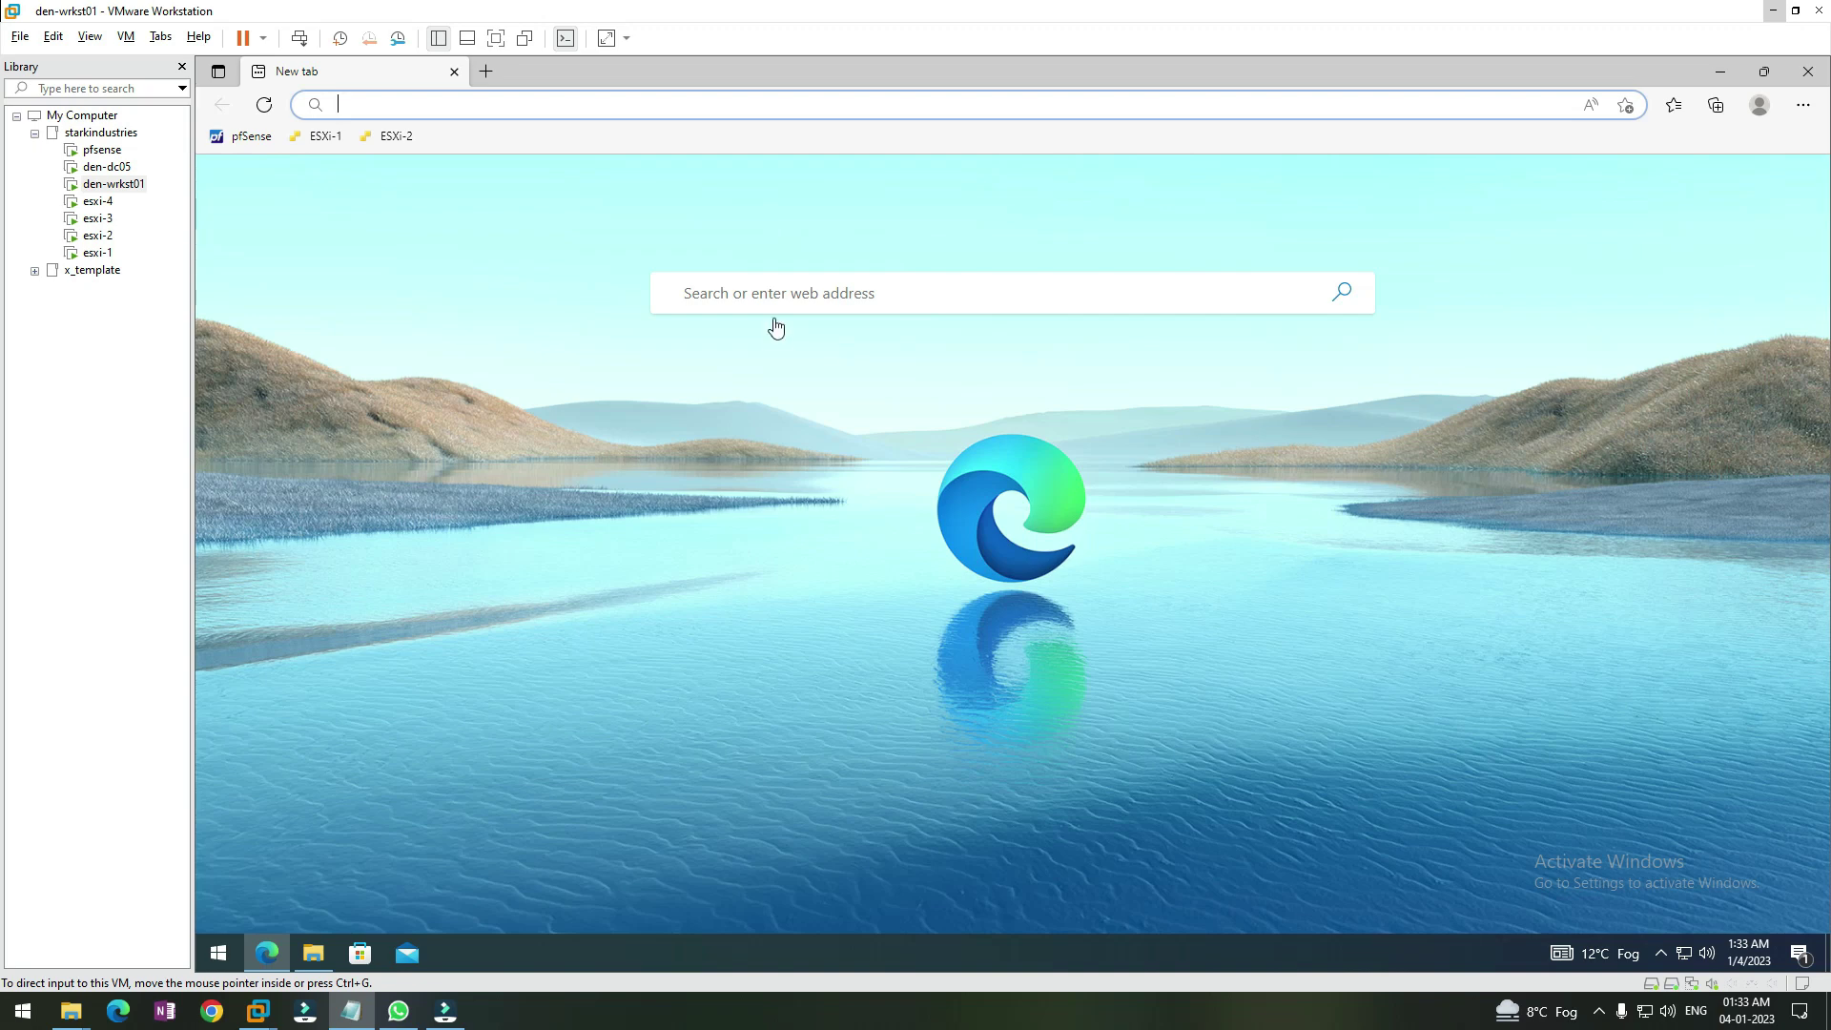
Show the esxi-4 VM console with its management addresses, then release input with Ctrl+Alt.
left_click(105, 202)
left_click(1635, 235)
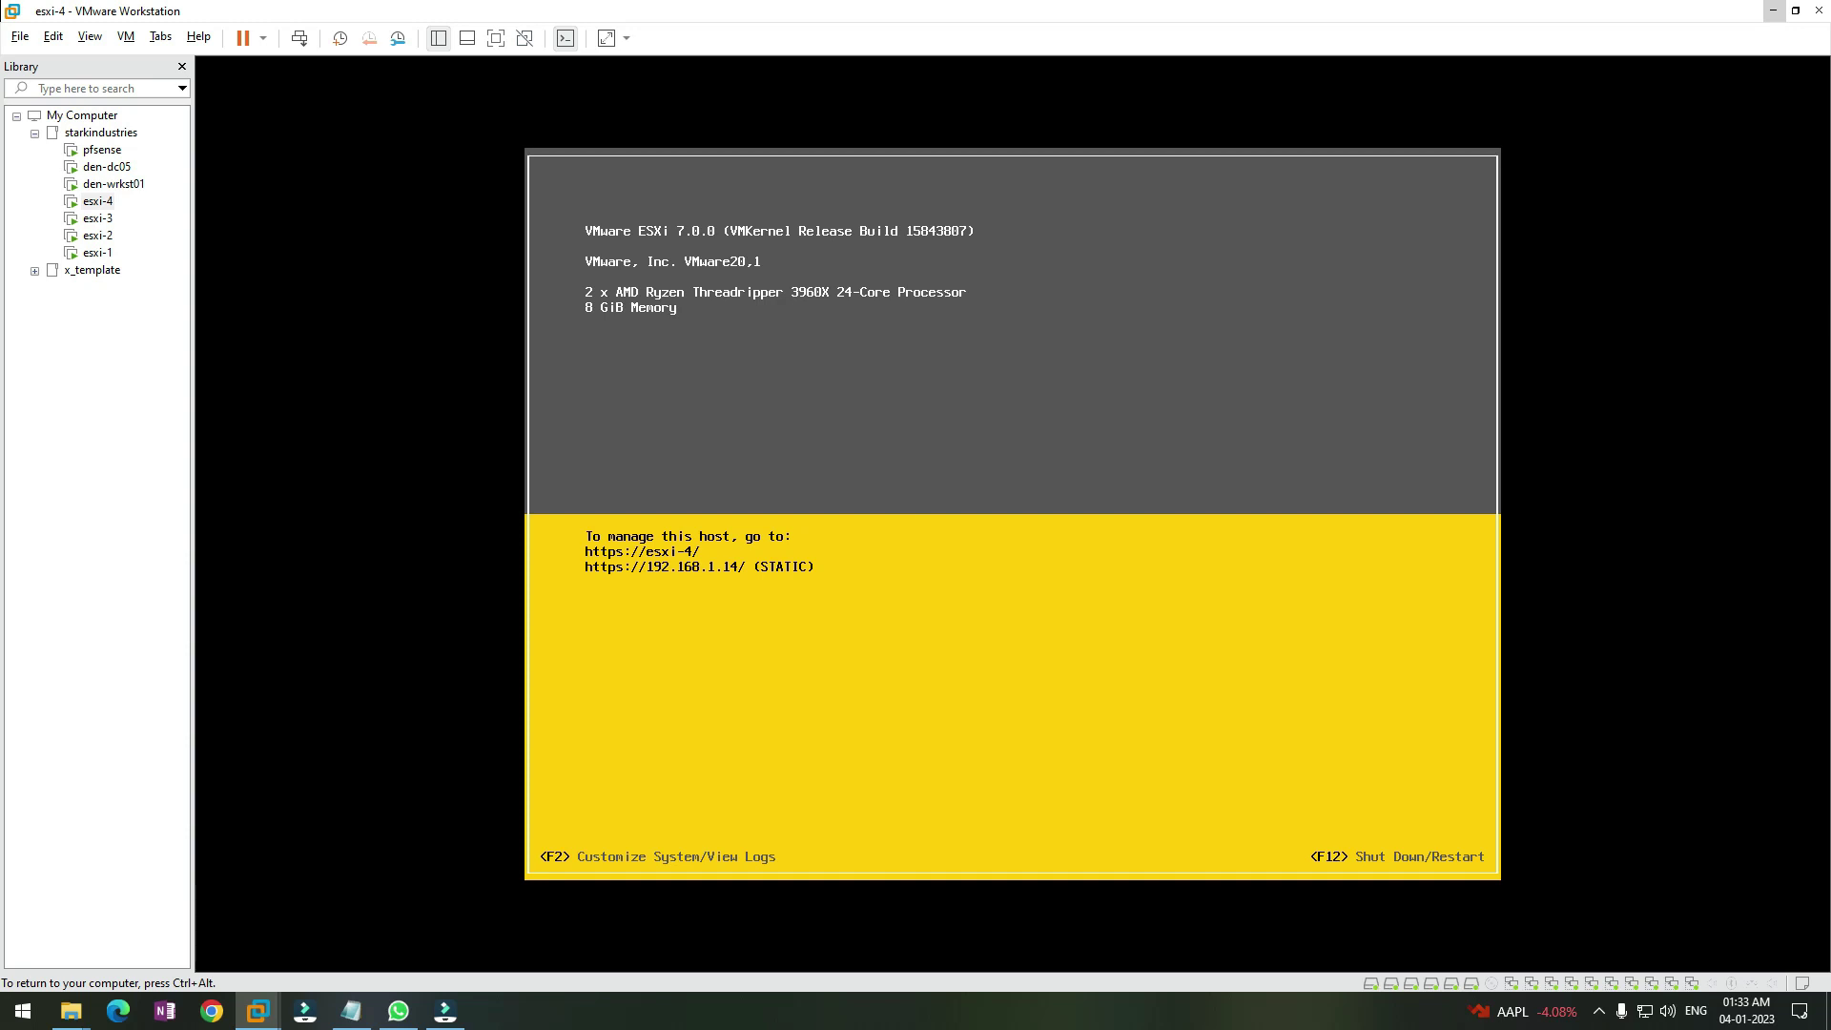
key("ctrl+alt")
left_click(129, 185)
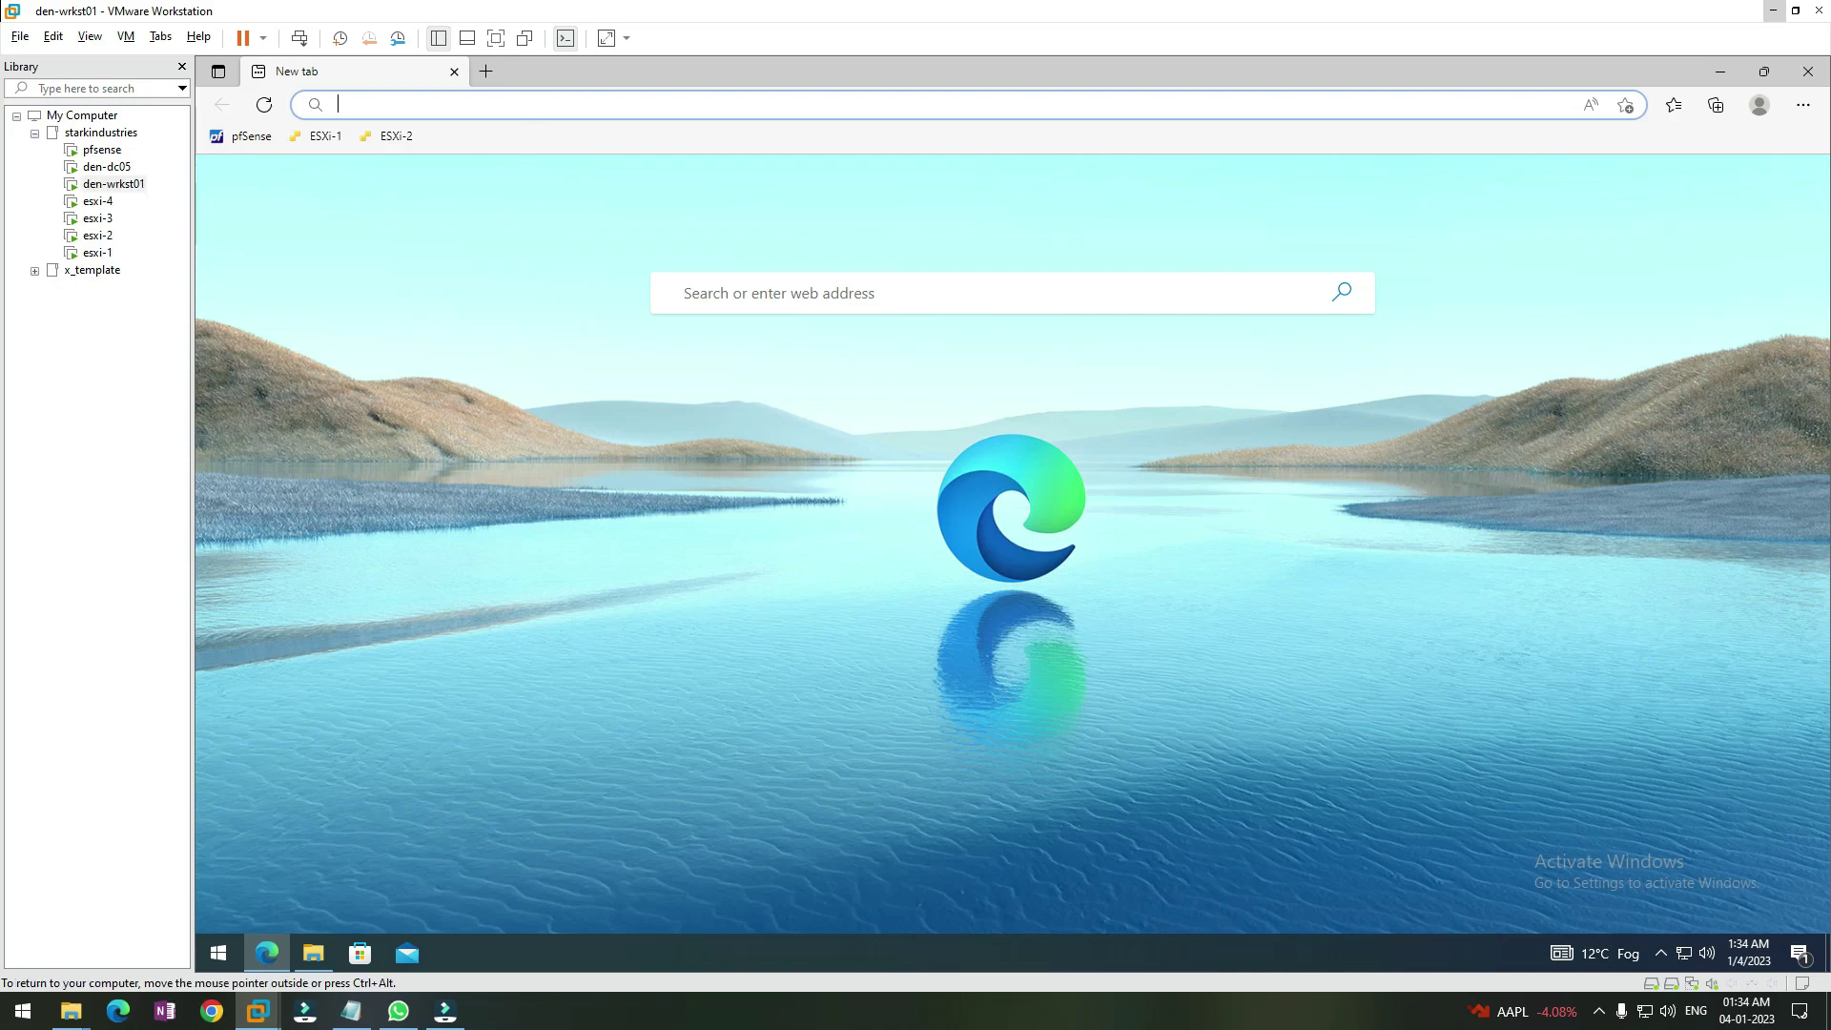
type("htt")
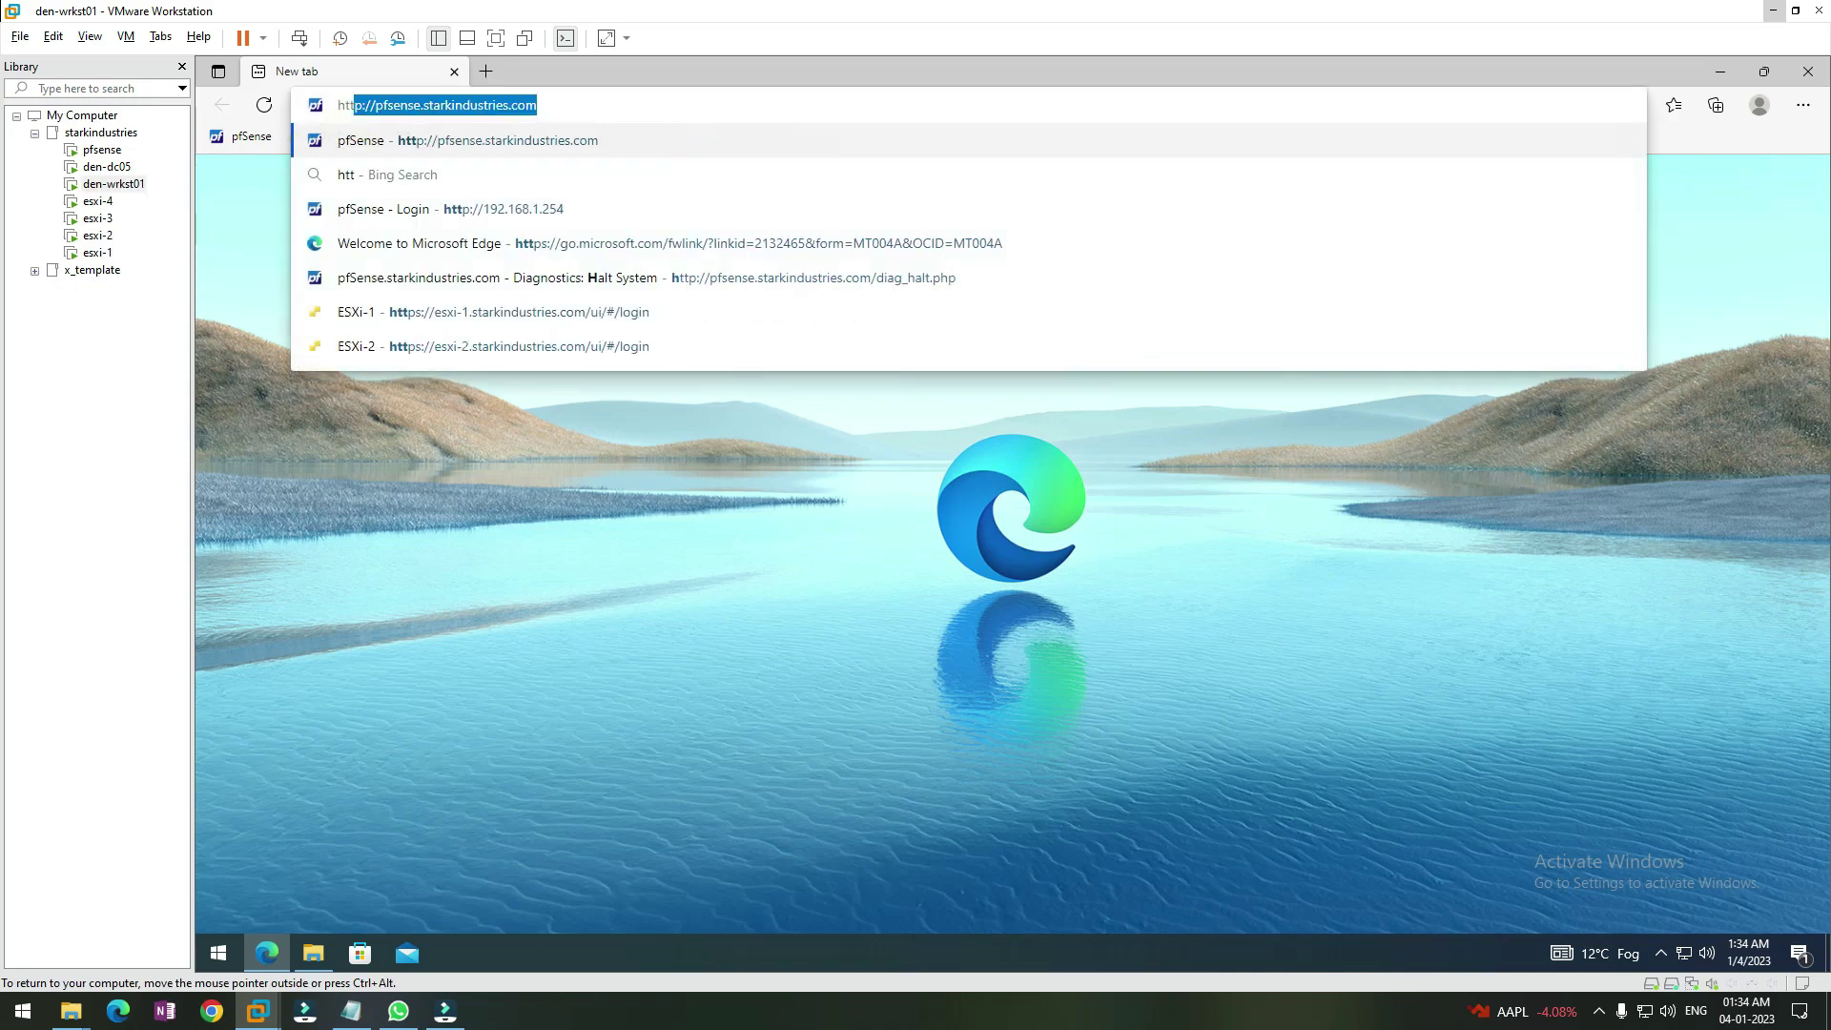
type("ps://")
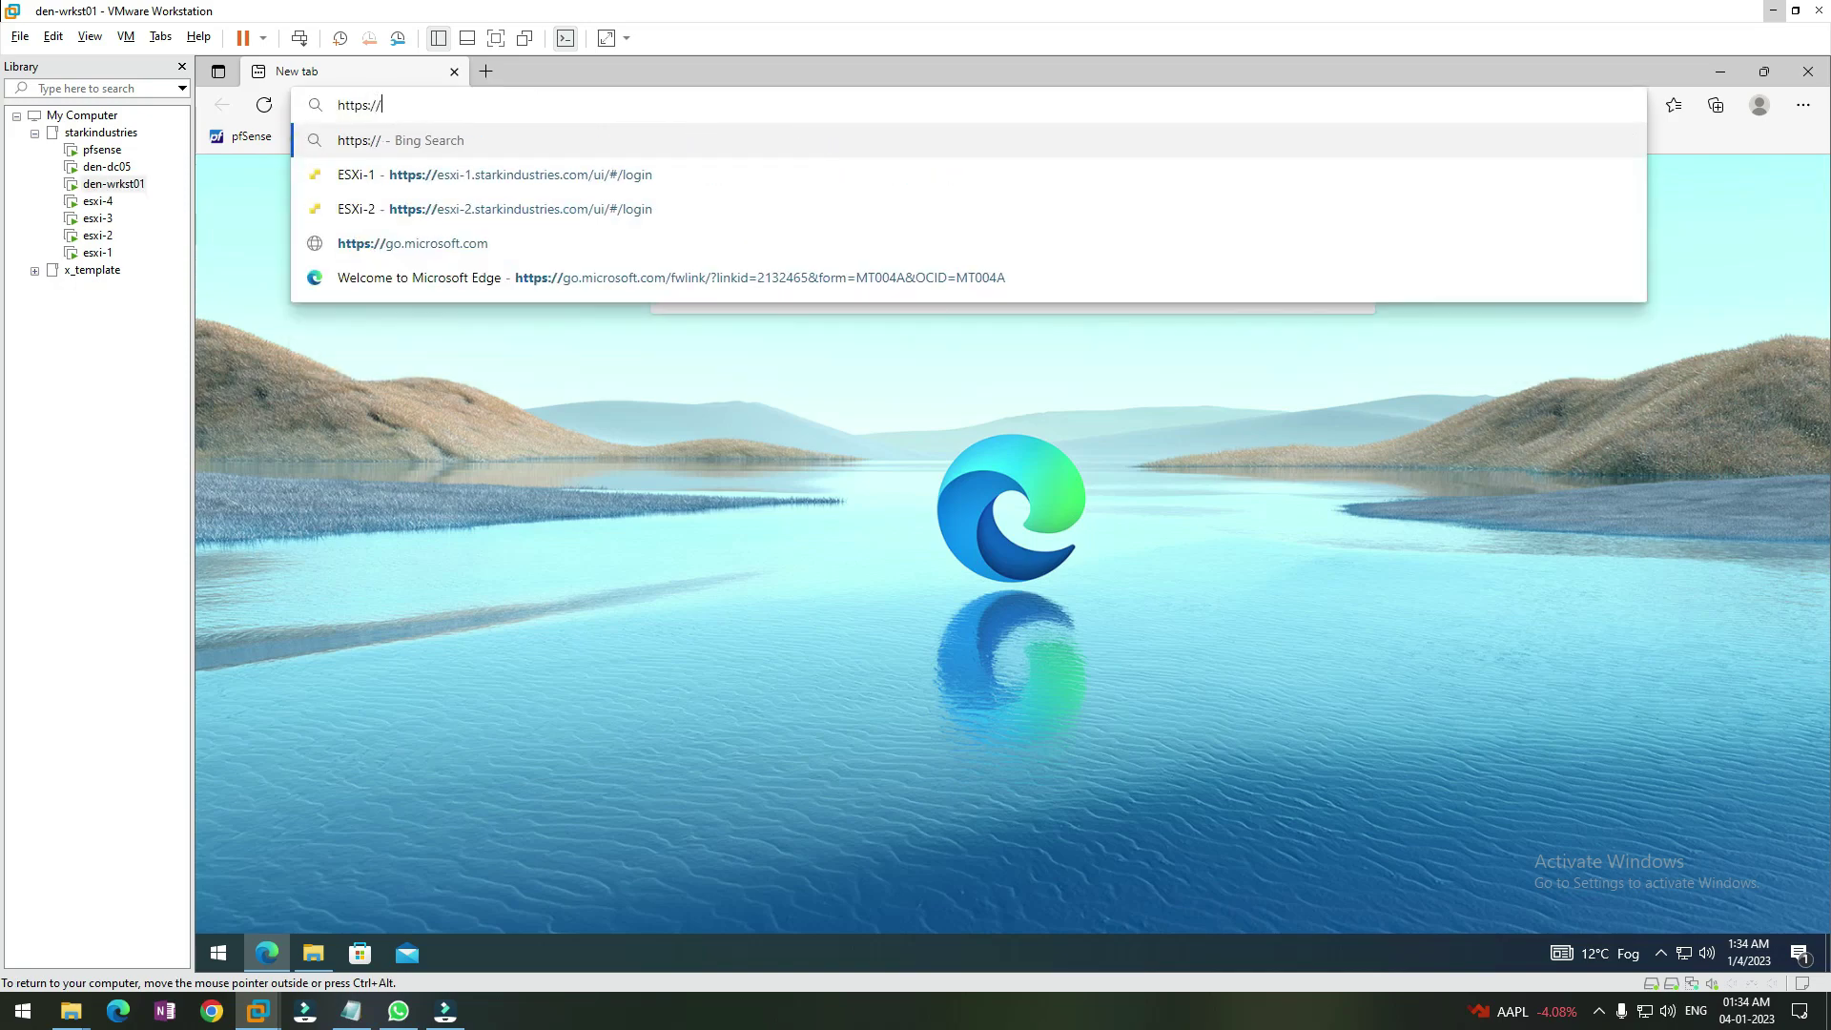
type("esxi")
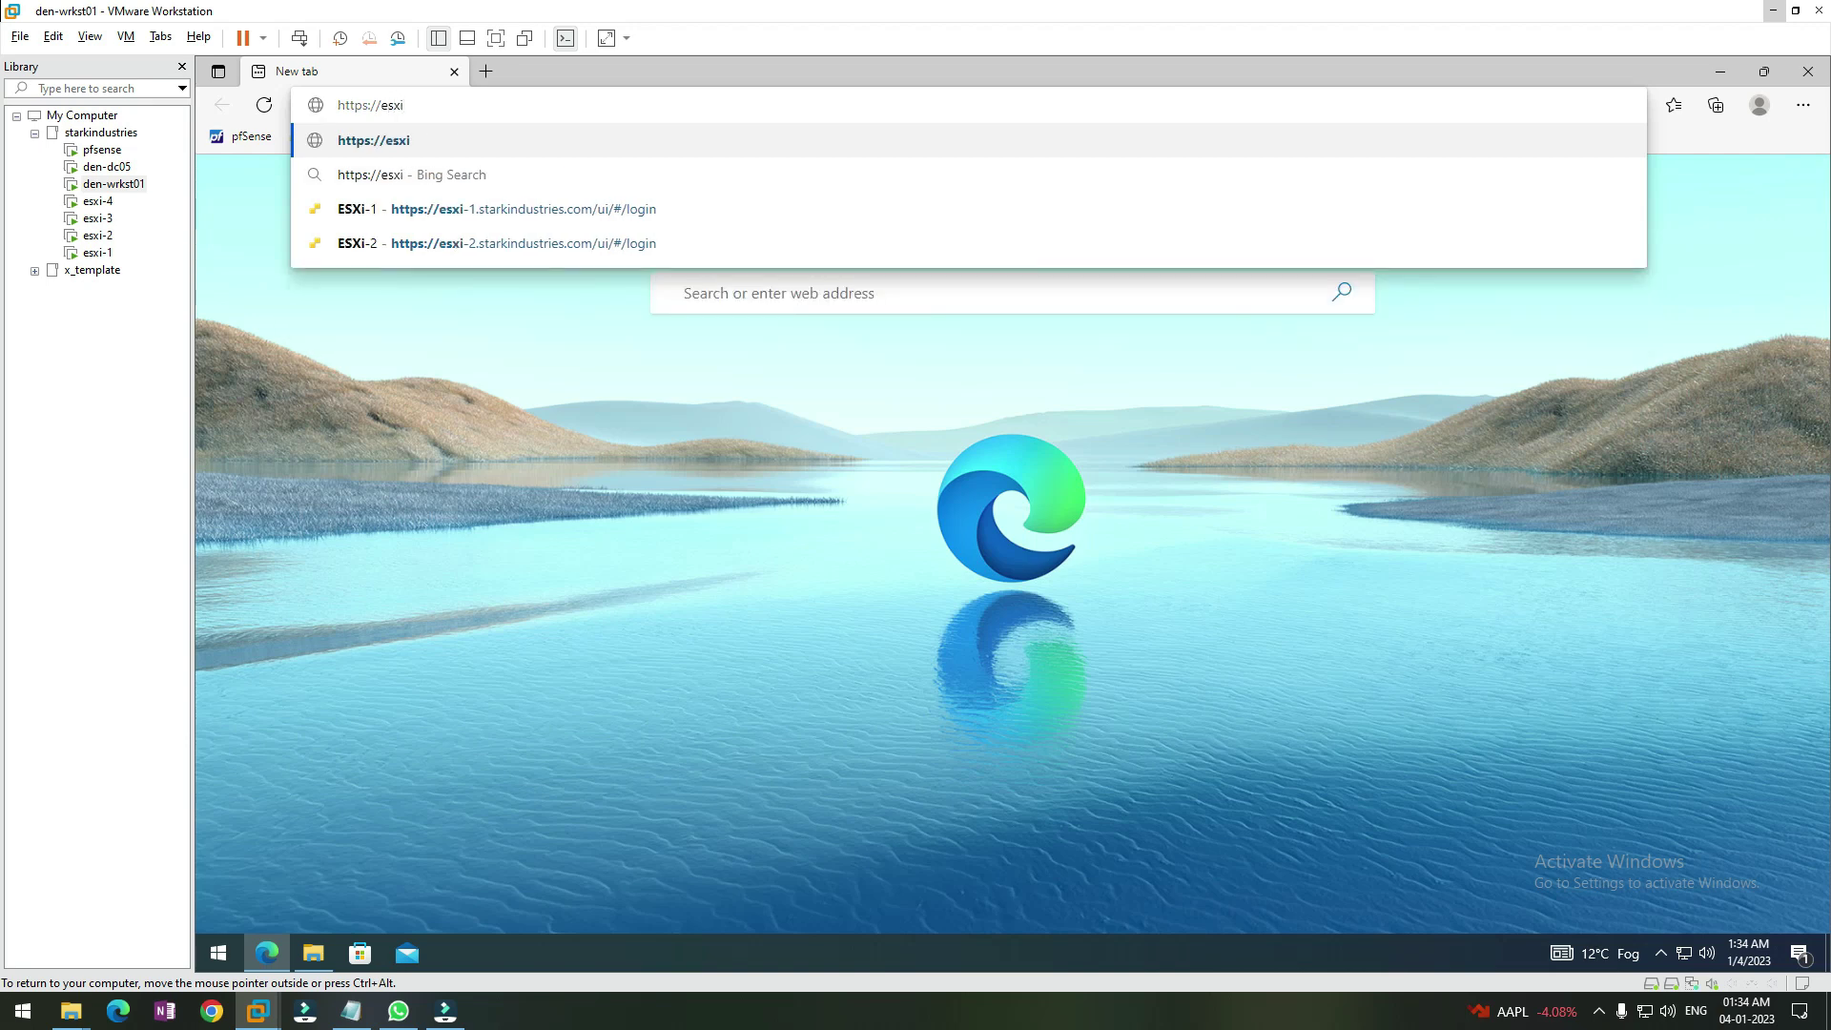
type("-3.s")
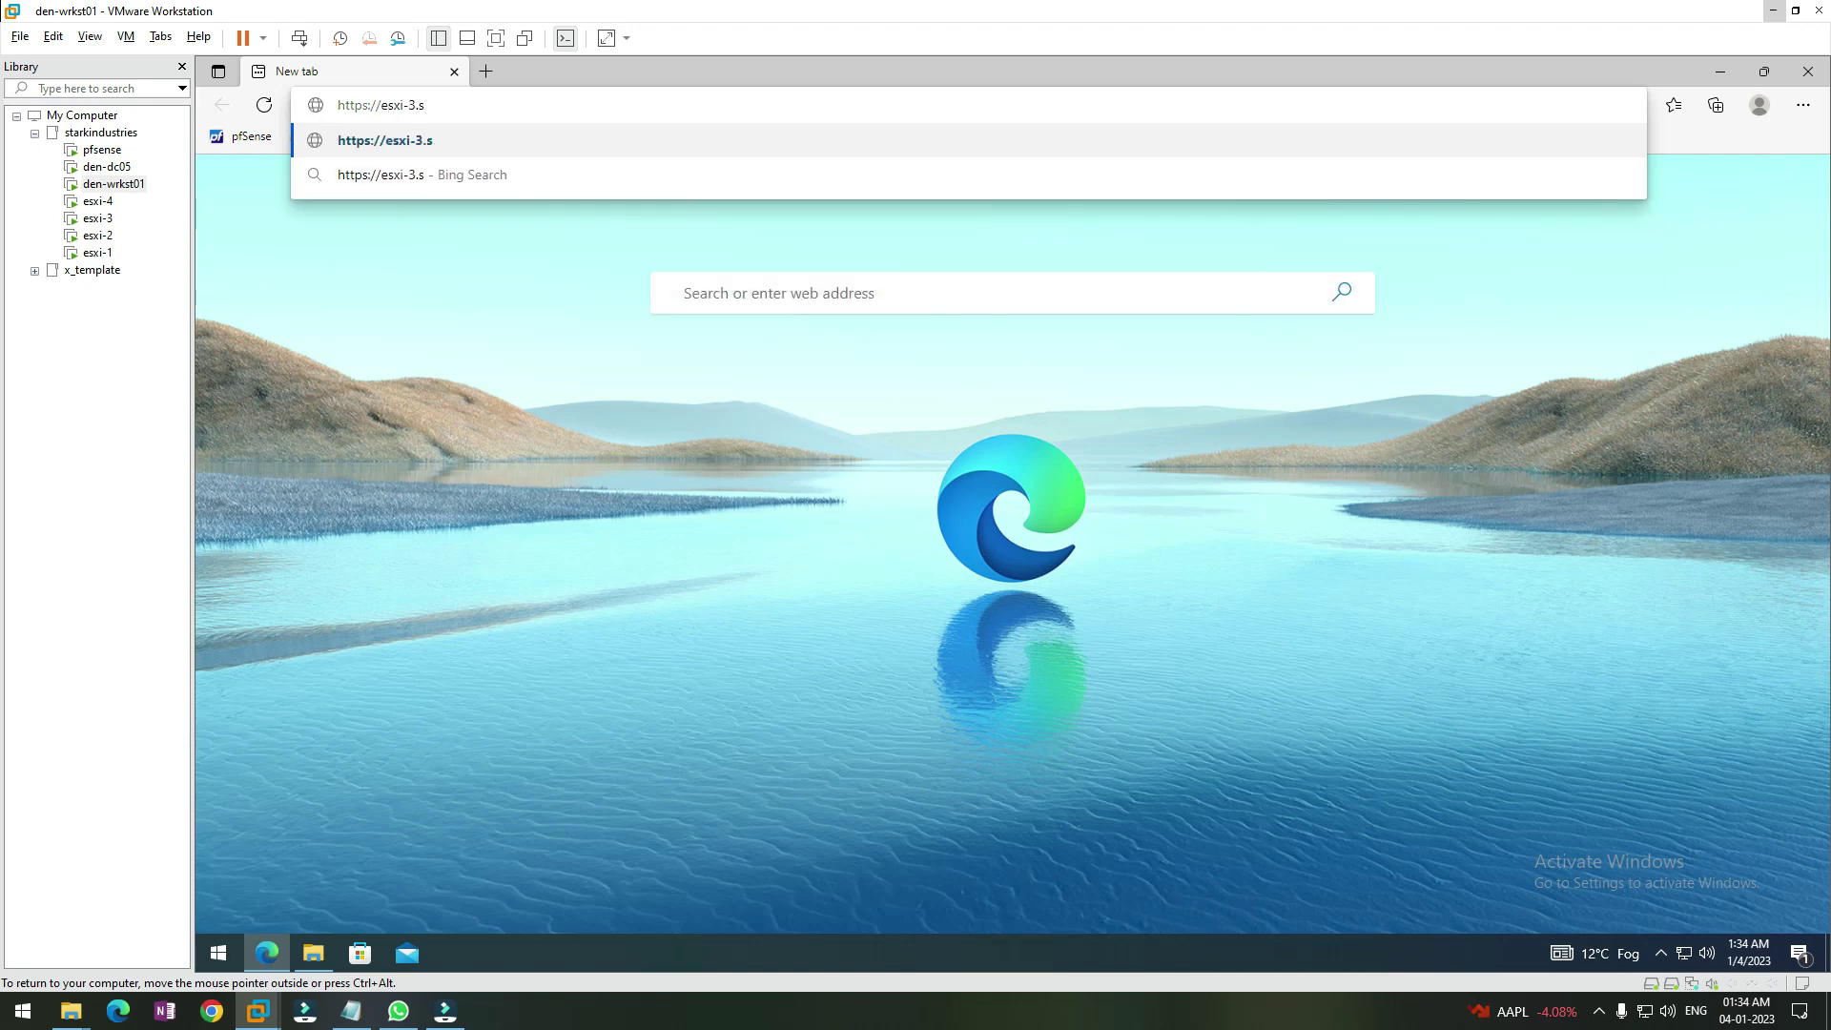
type("tarkindustries.com")
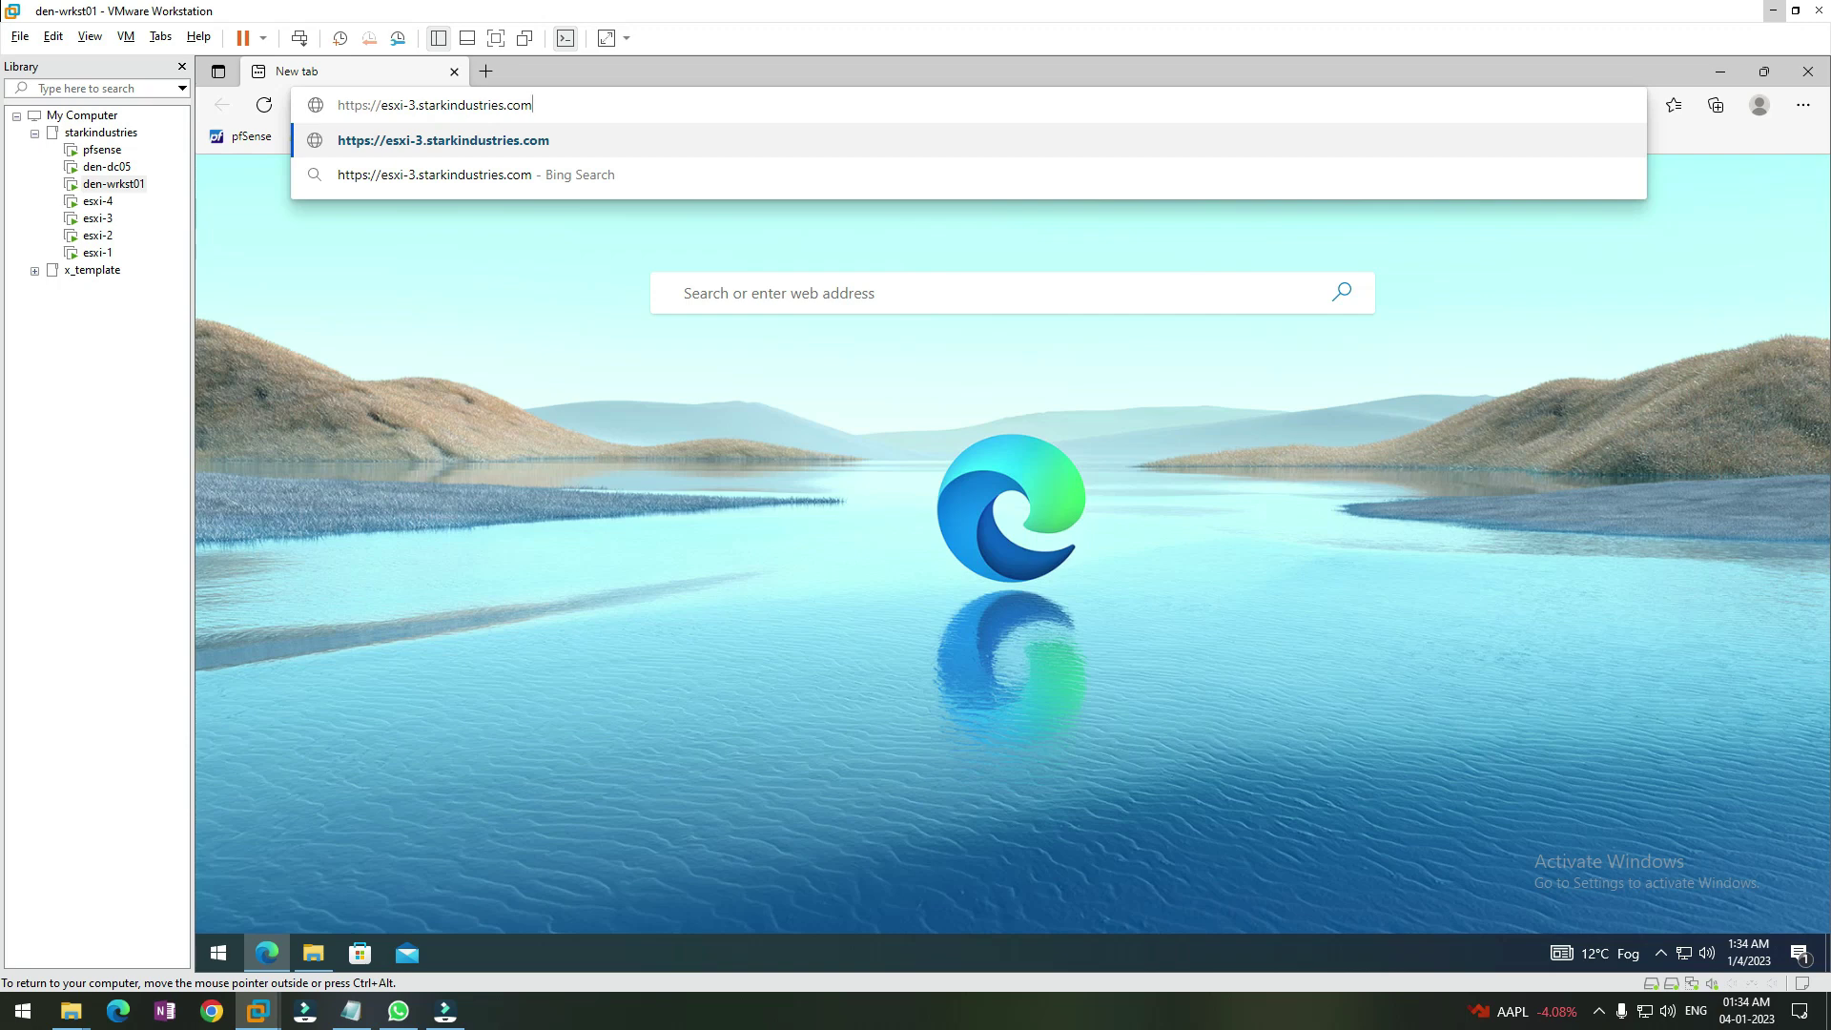
key("Return")
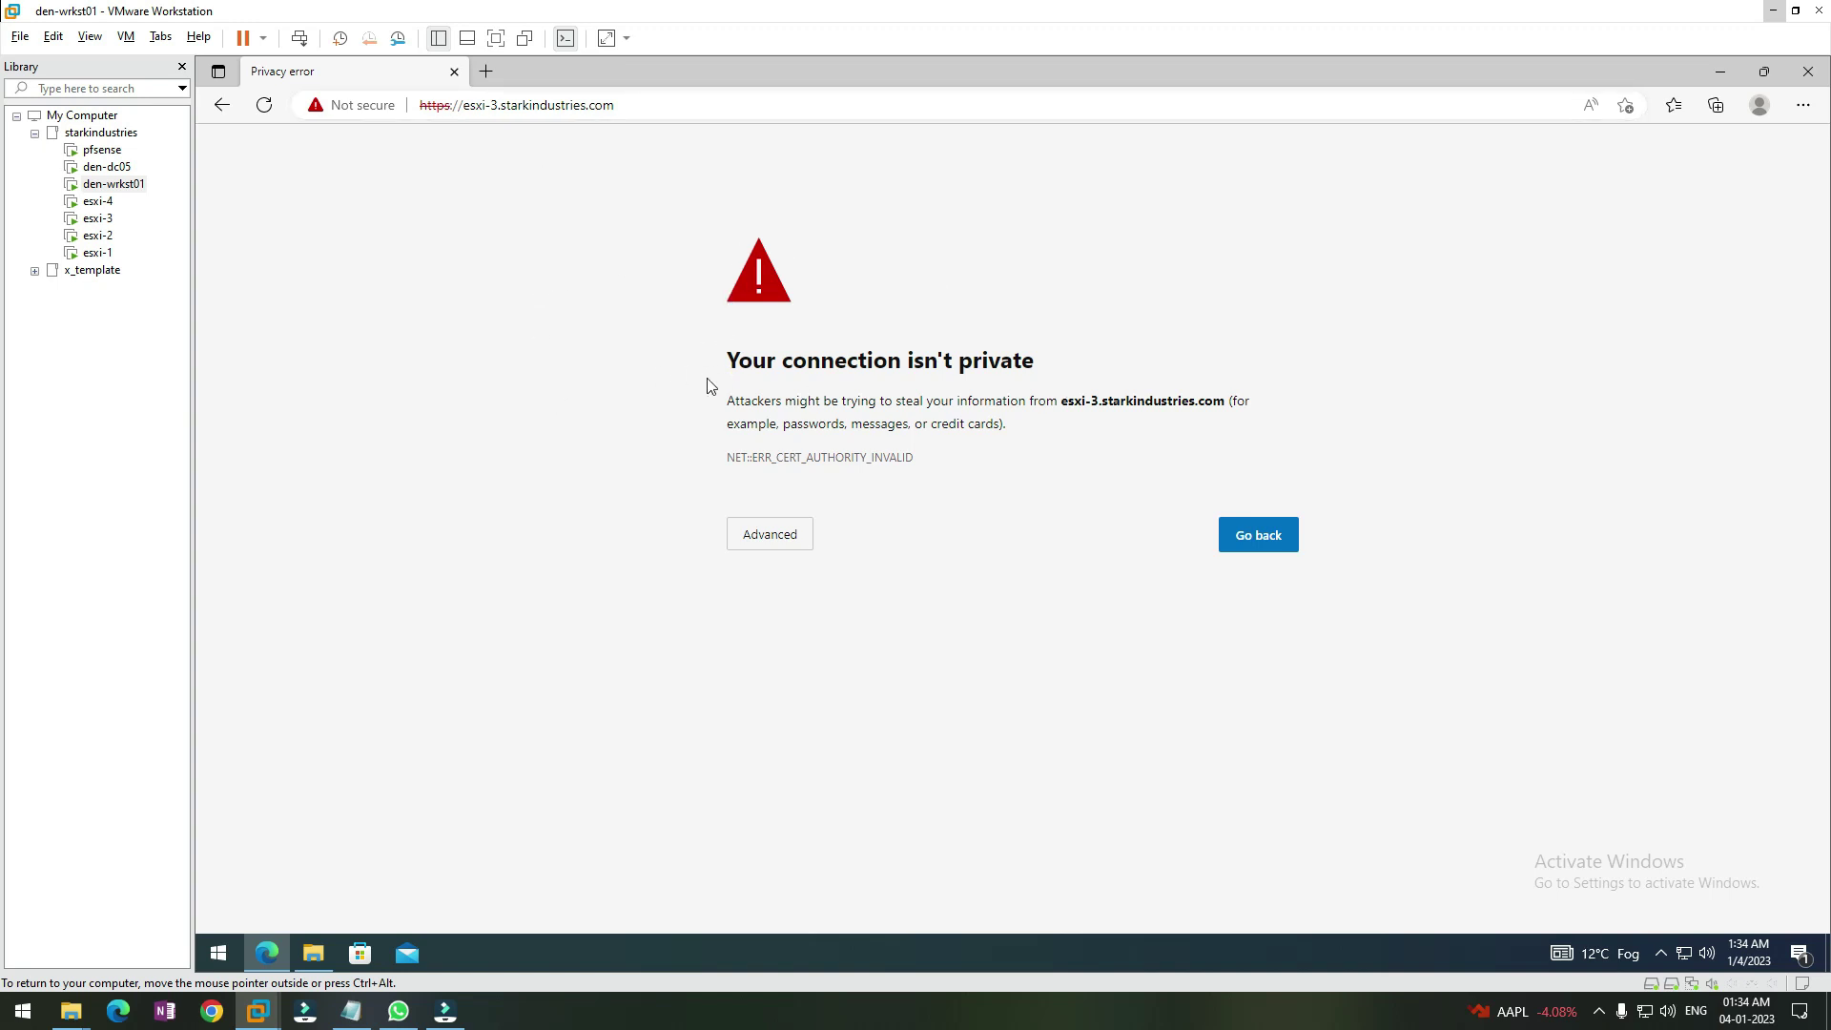
Check the Not secure site info, then continue to esxi-3.starkindustries.com (unsafe) via Advanced.
left_click(322, 106)
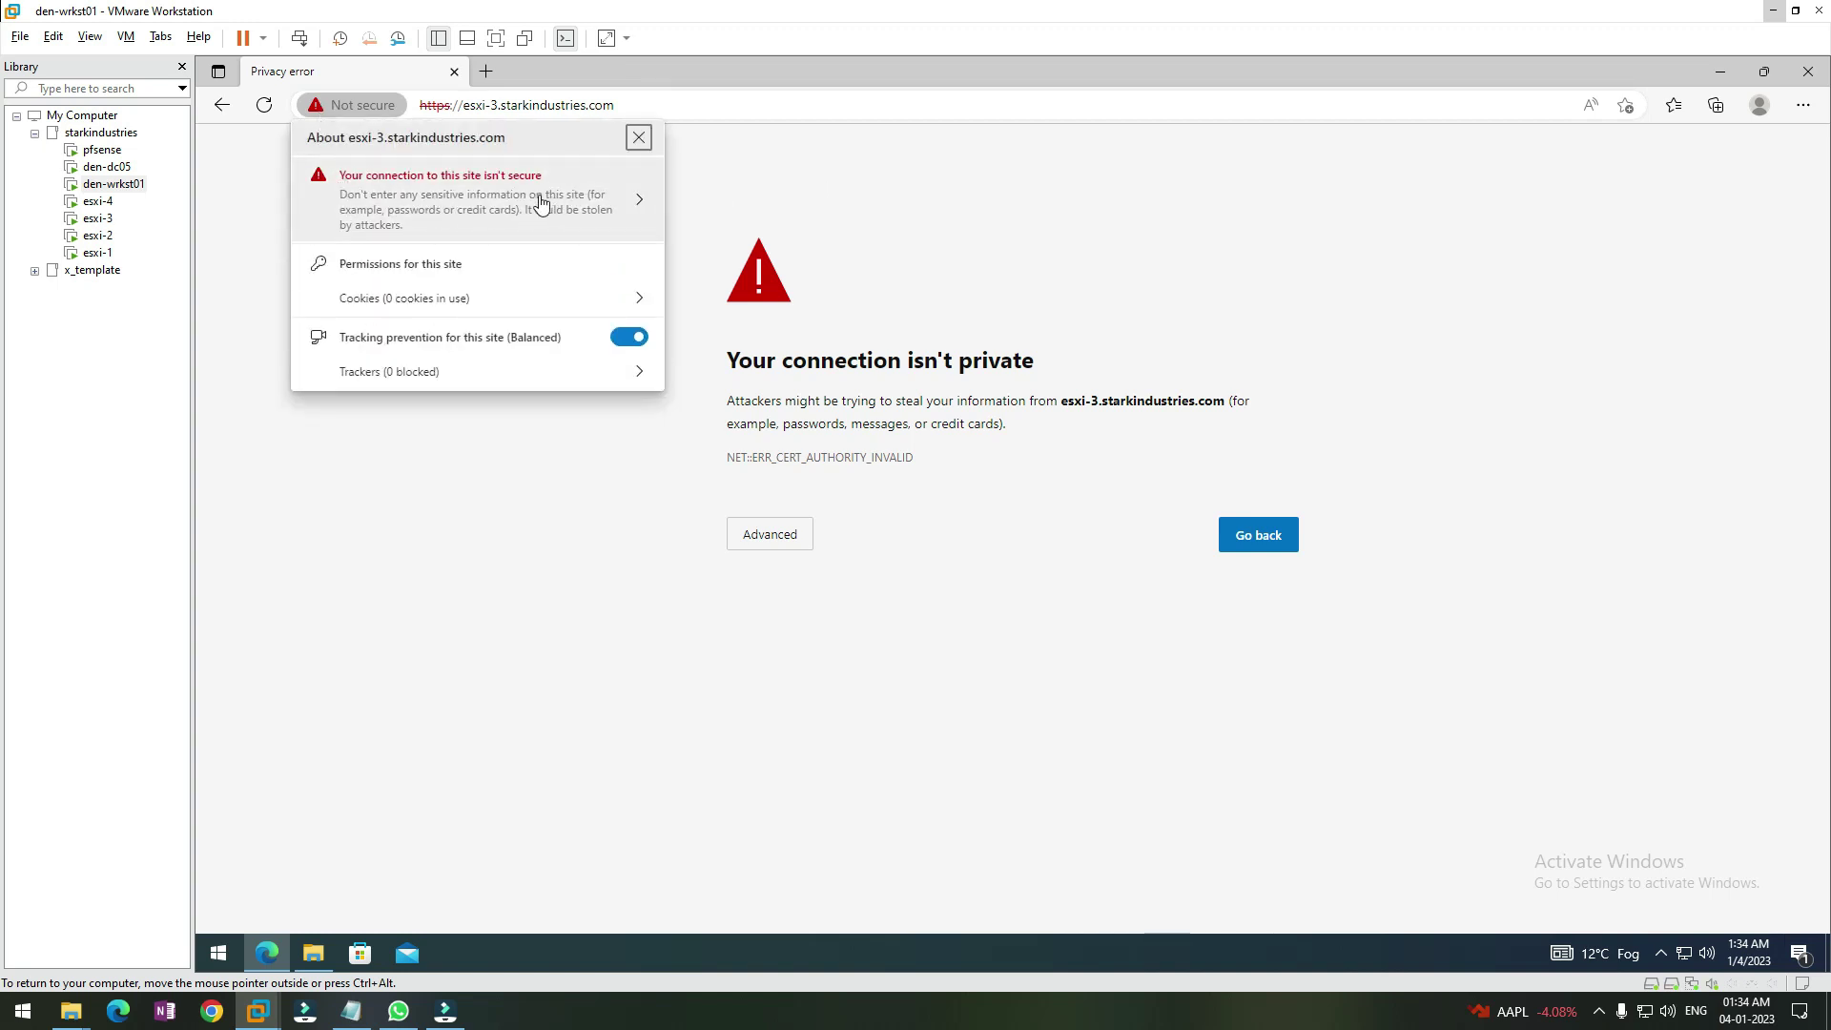
left_click(825, 211)
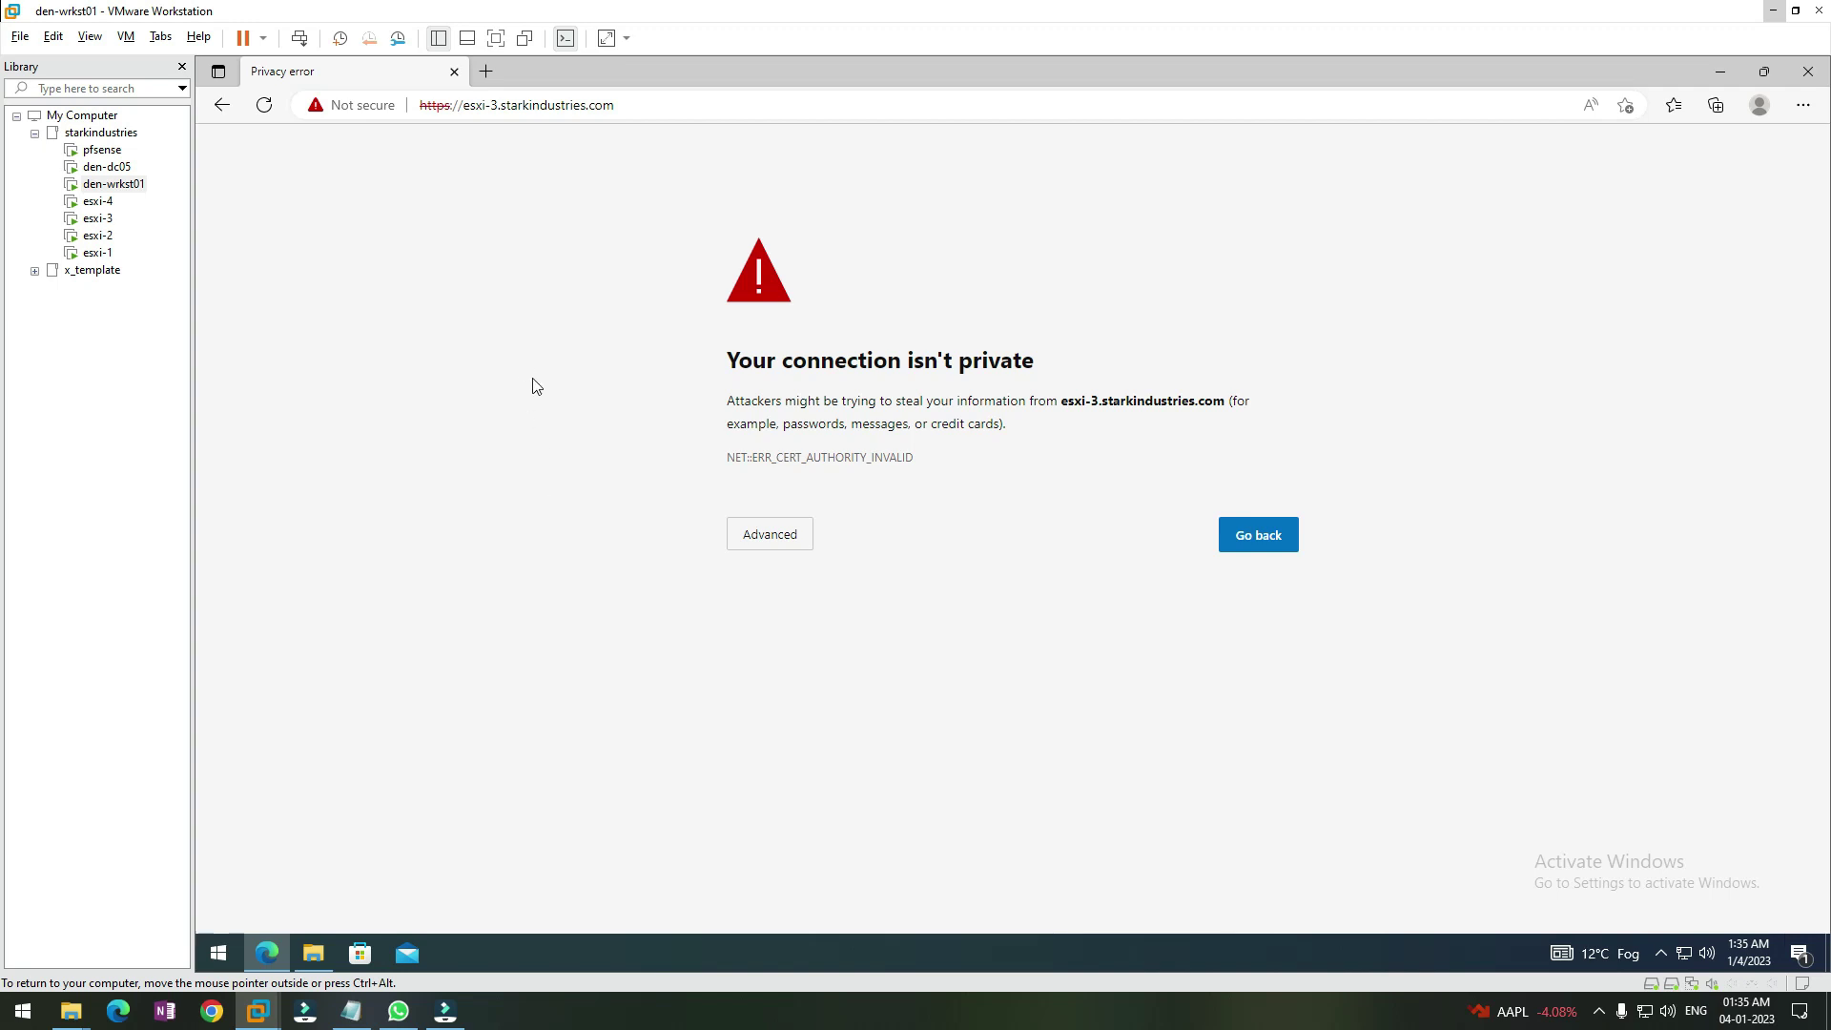
left_click(785, 533)
left_click(852, 683)
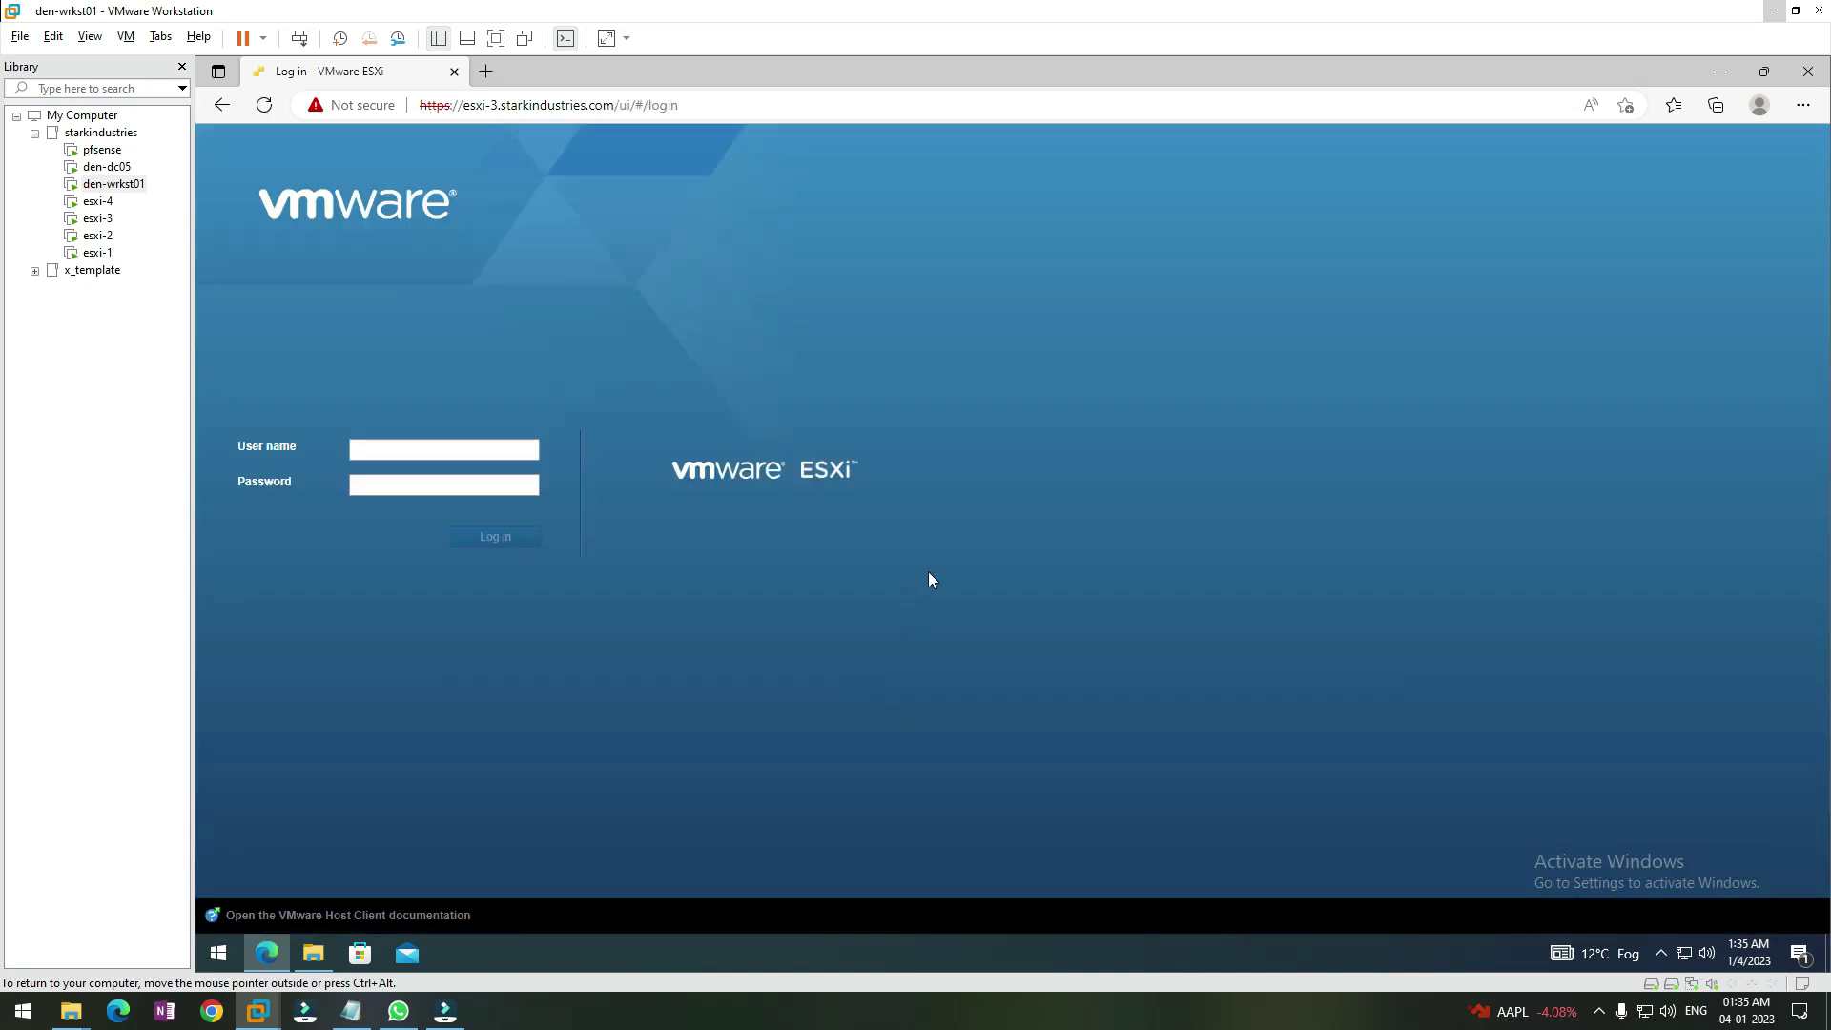
Log in to esxi-3 as root with the account password.
left_click(505, 448)
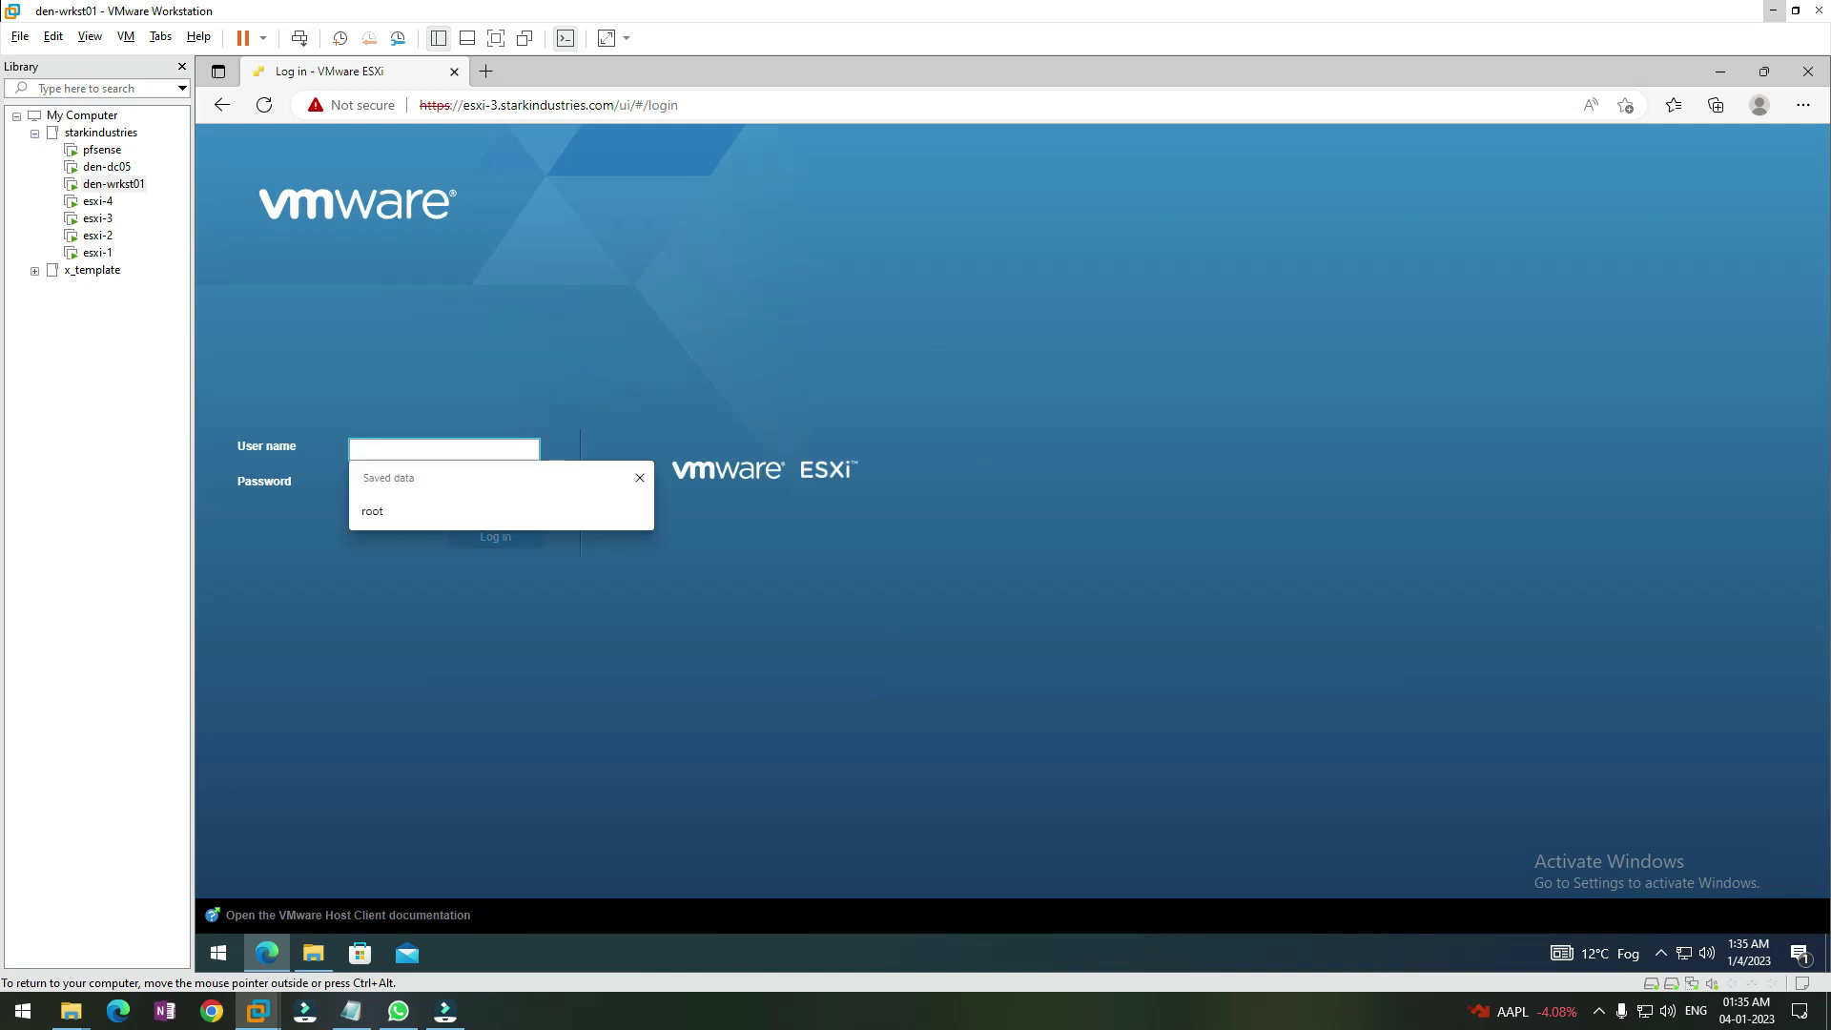
left_click(428, 509)
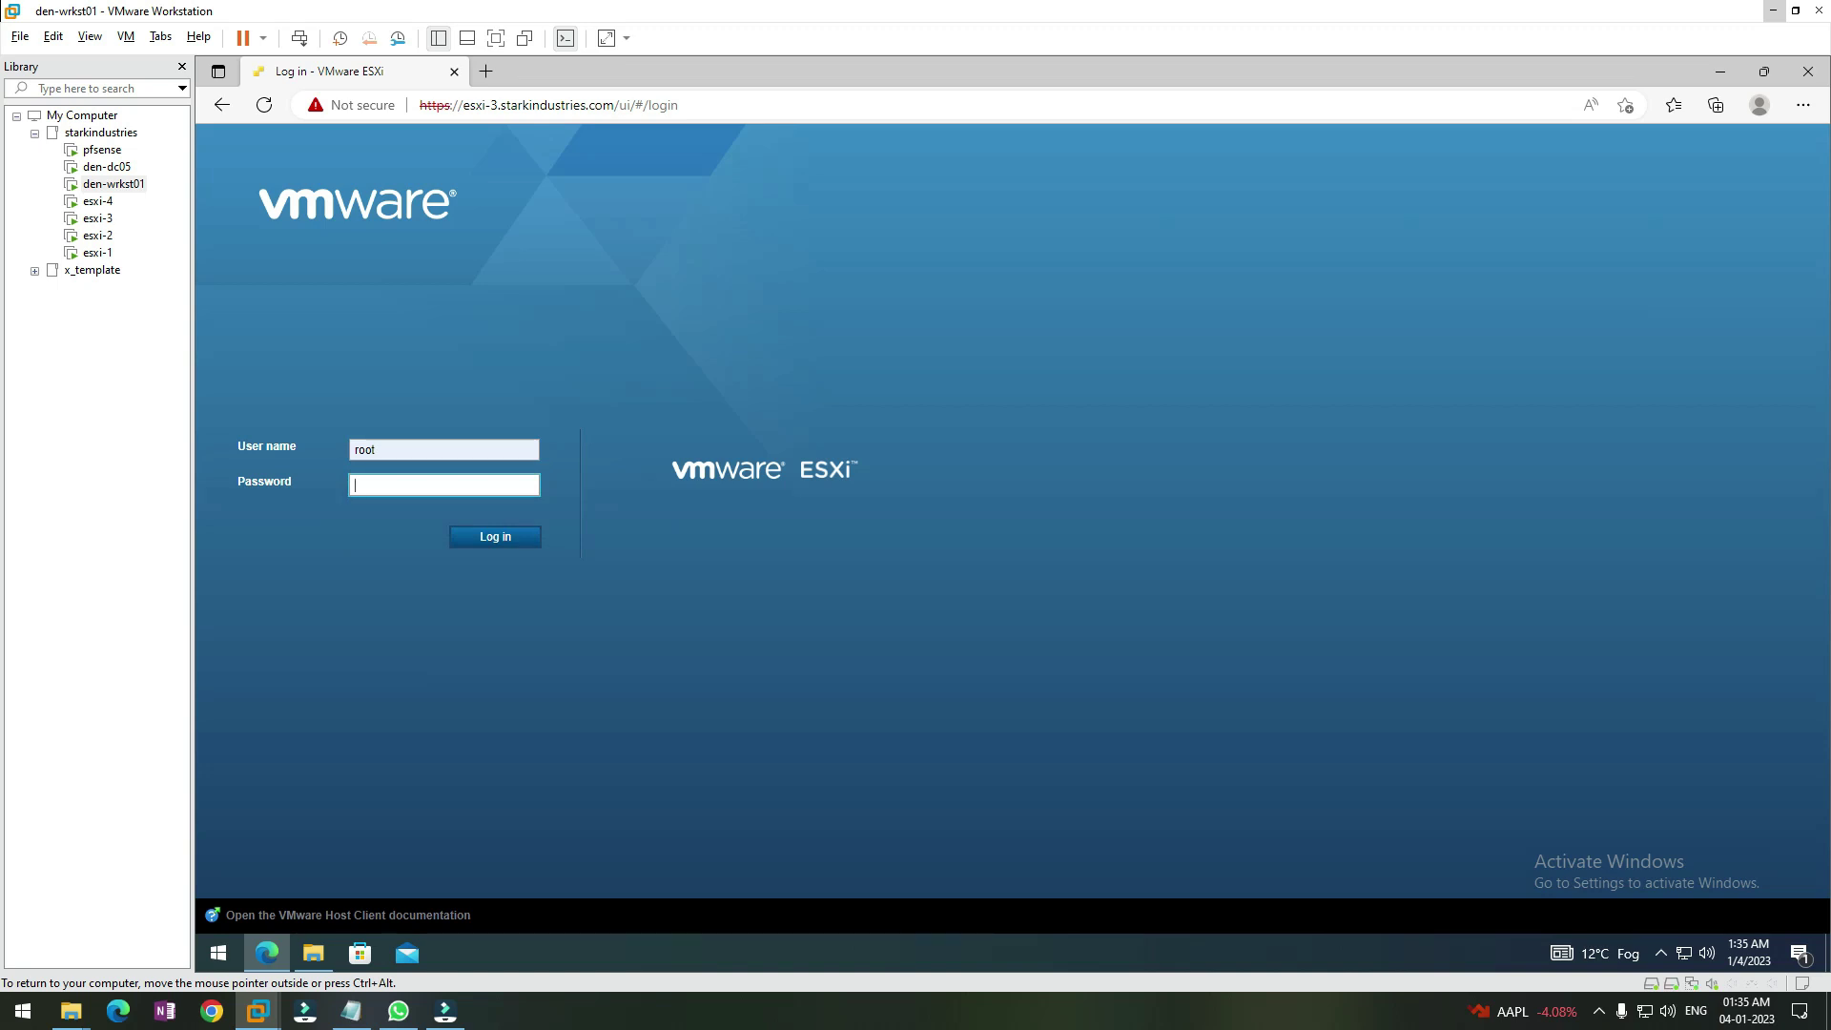
type("•••")
key("BackSpace")
key("BackSpace")
key("BackSpace")
type("••••••••")
key("Return")
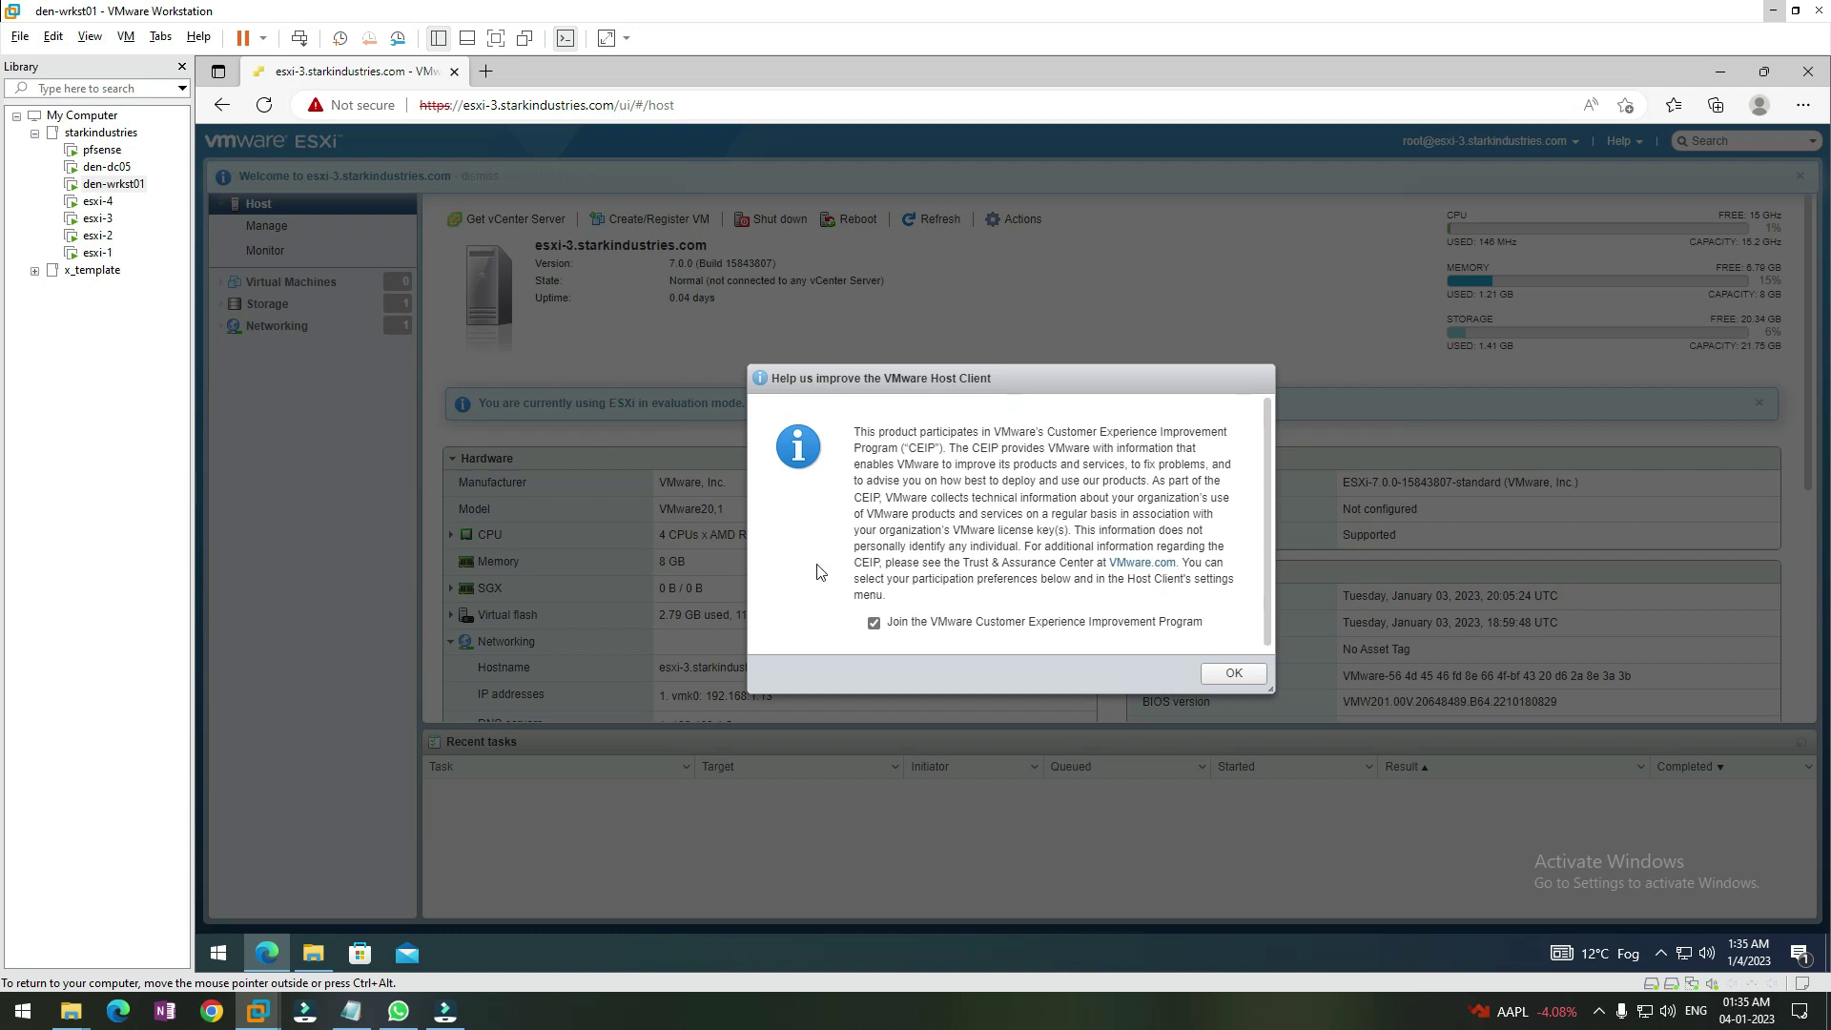
Decline joining the VMware CEIP and go to the host's Manage page.
left_click(872, 624)
left_click(1234, 673)
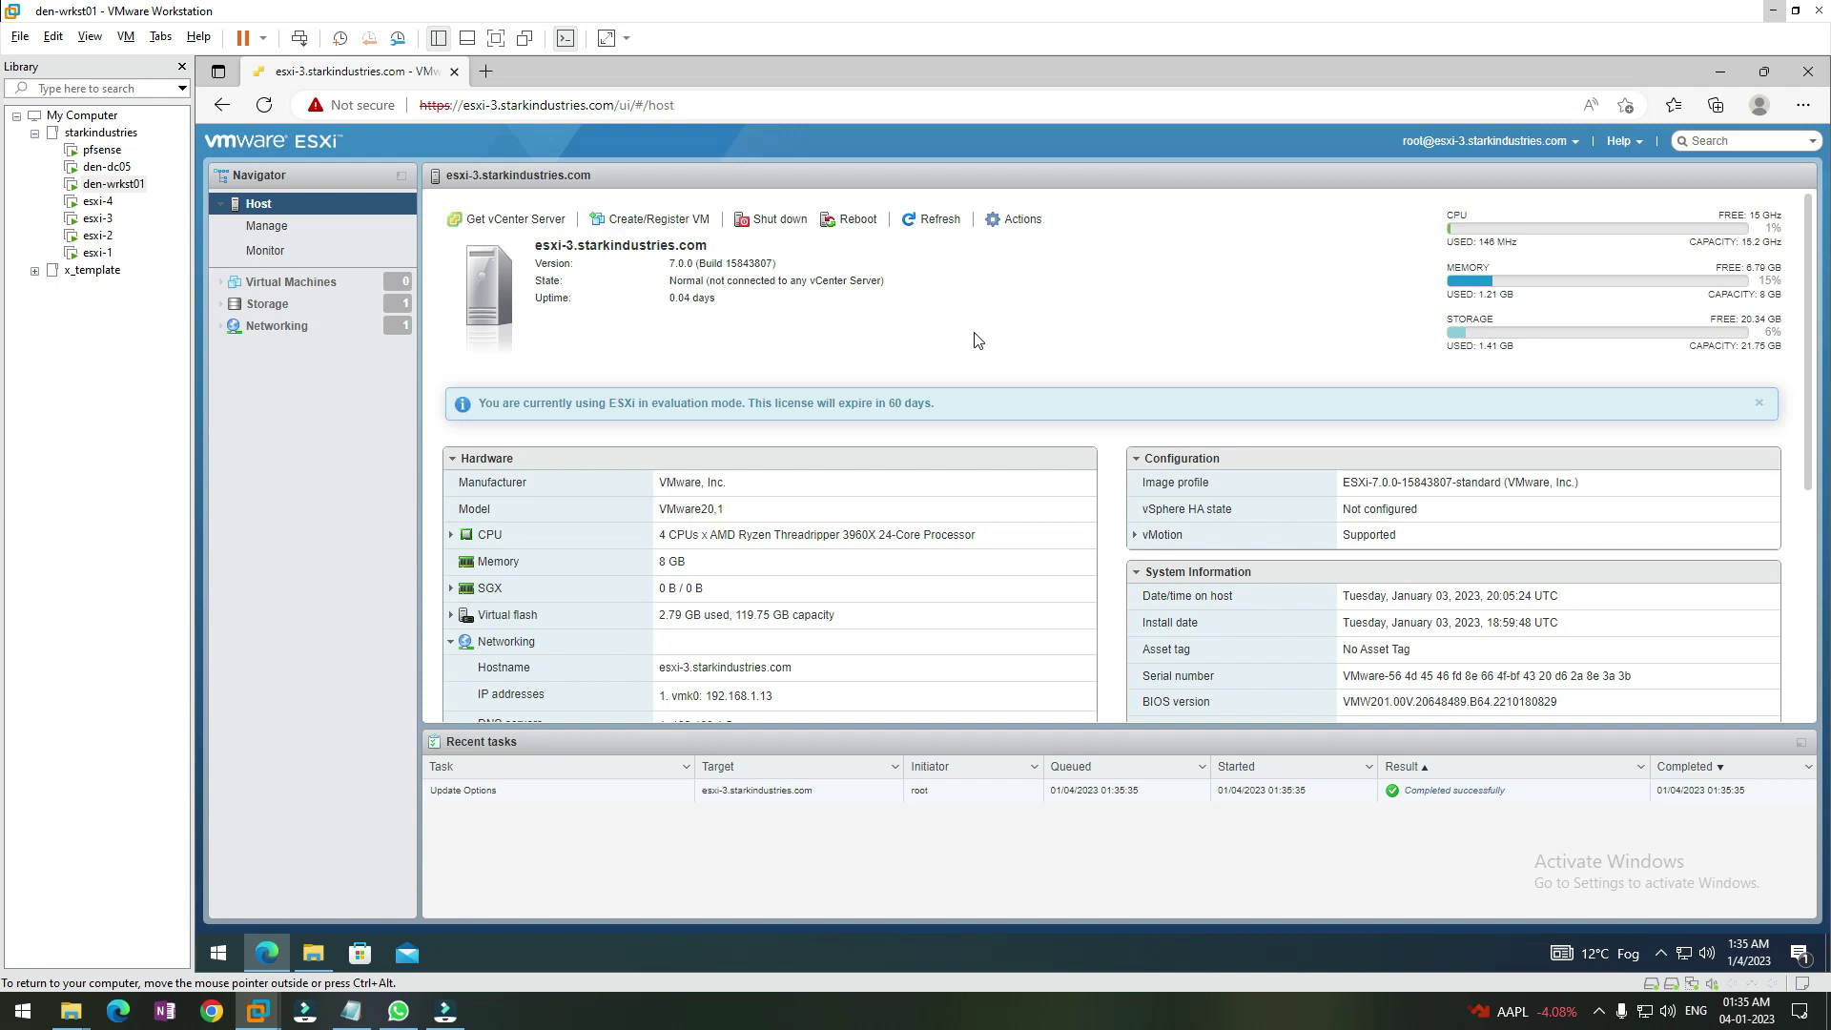
left_click(334, 236)
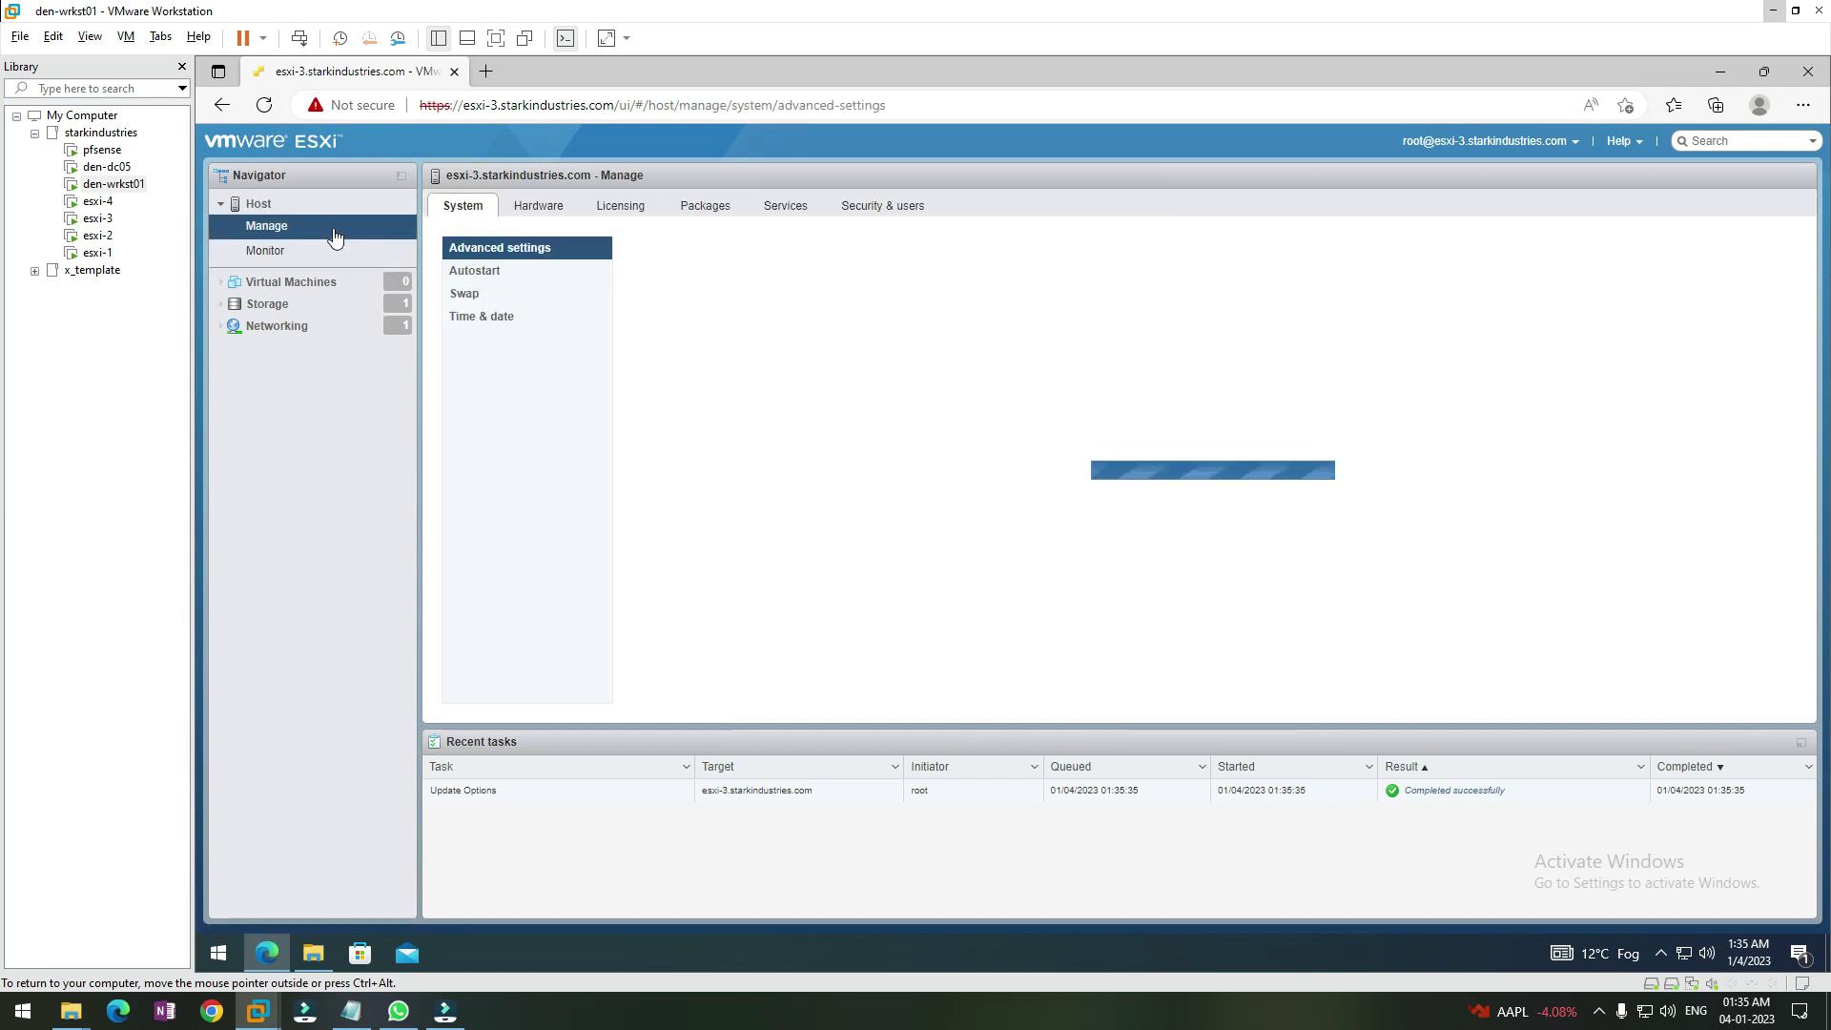
View Time & date under Manage > System, noting NTP stopped with no servers, and edit NTP settings.
left_click(507, 330)
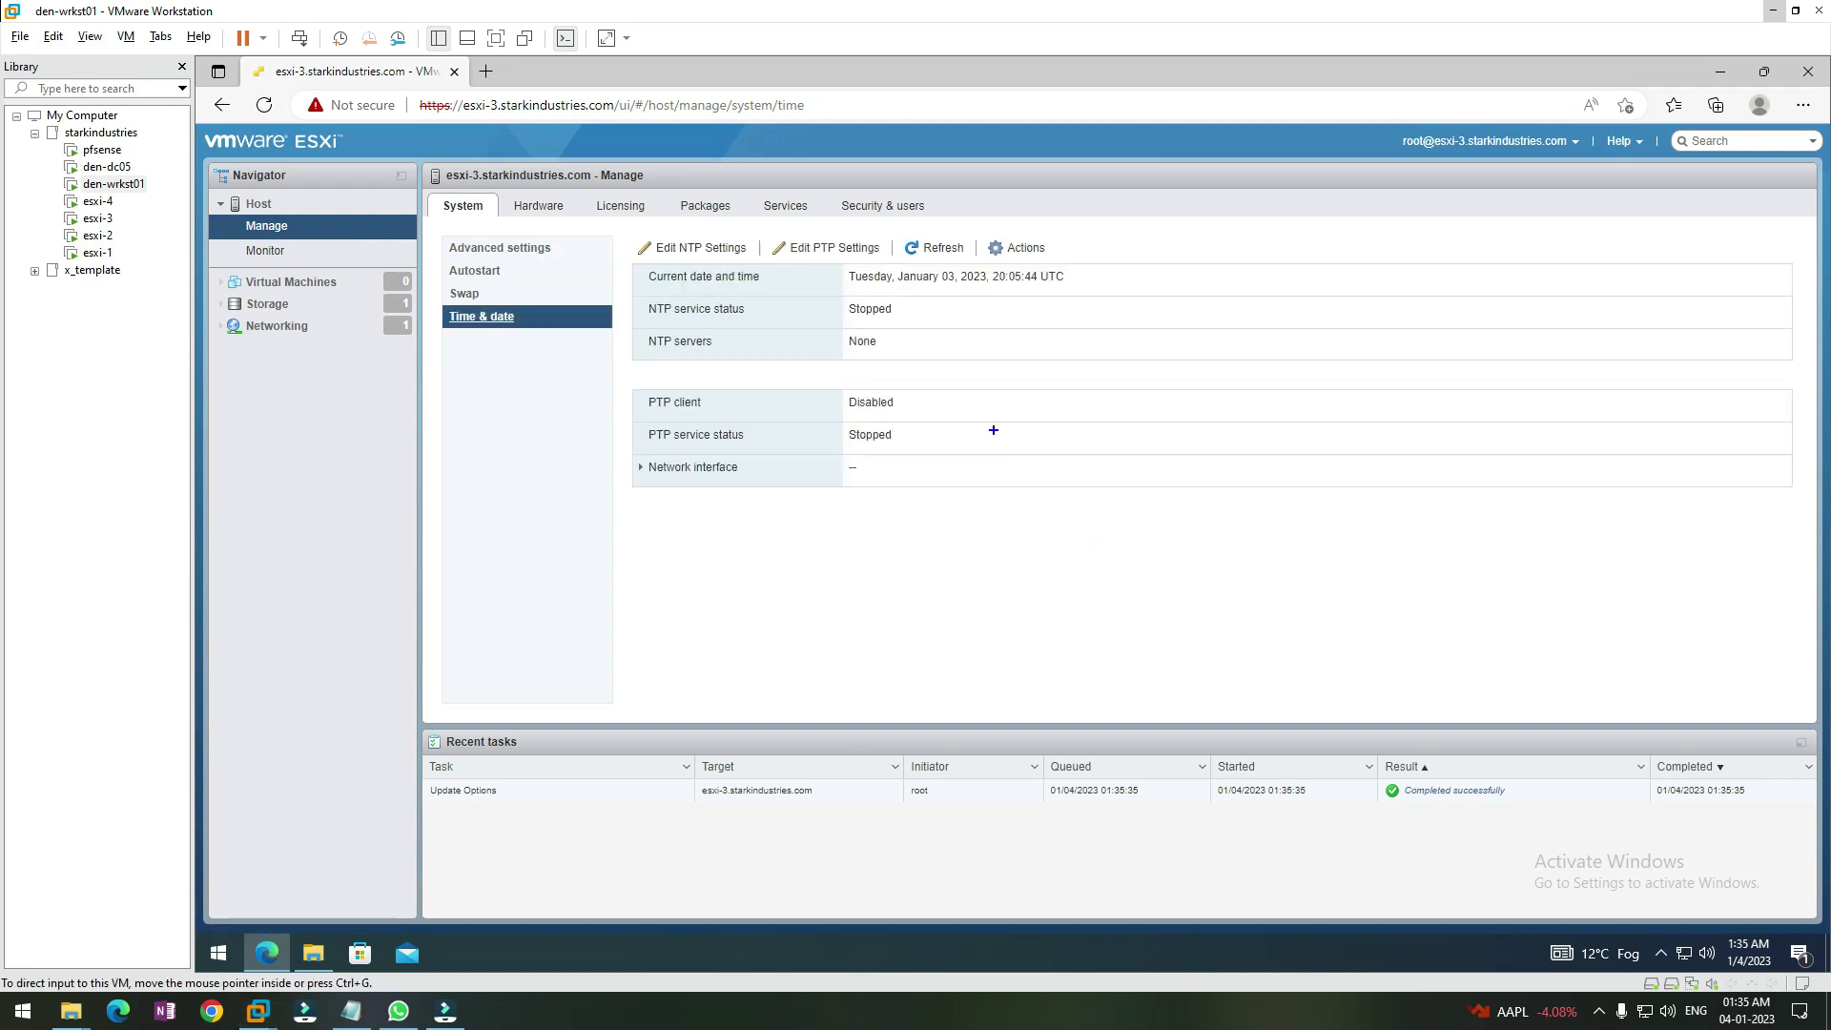
left_click_drag(644, 324, 921, 325)
mouse_move(641, 265)
left_mouse_down()
mouse_move(758, 253)
mouse_move(635, 243)
left_mouse_up()
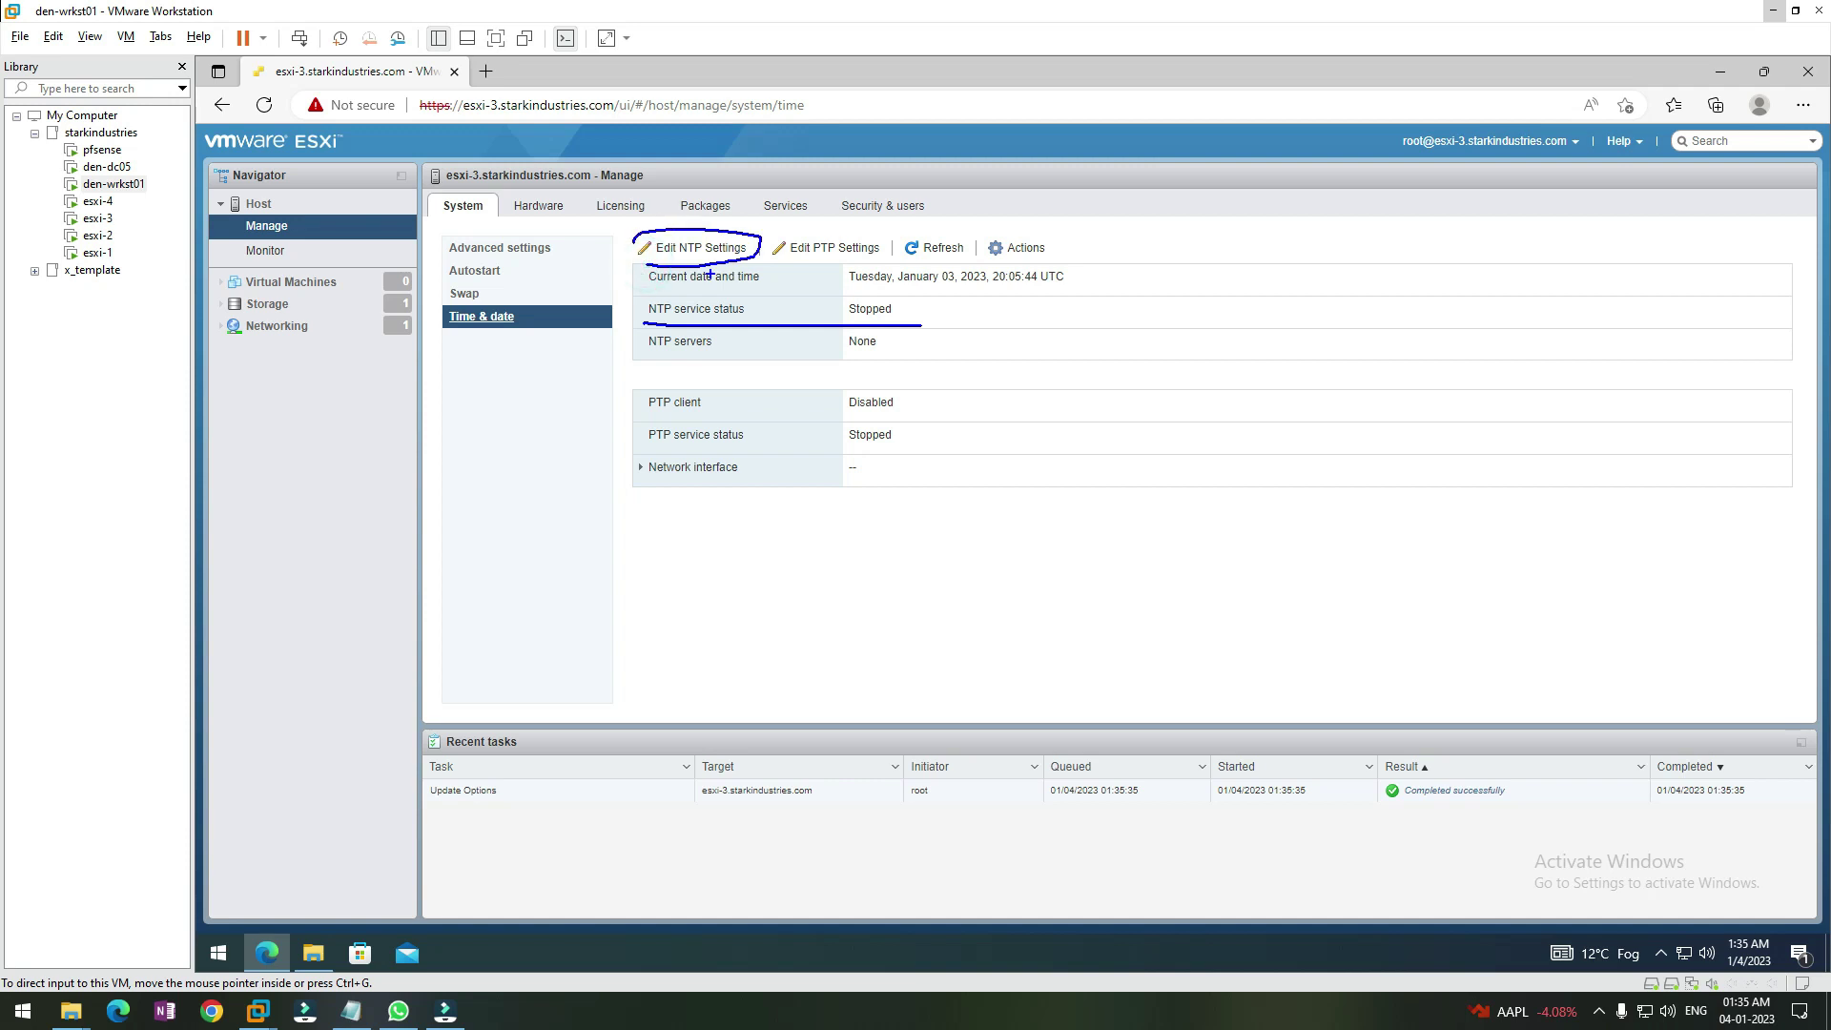
key("Escape")
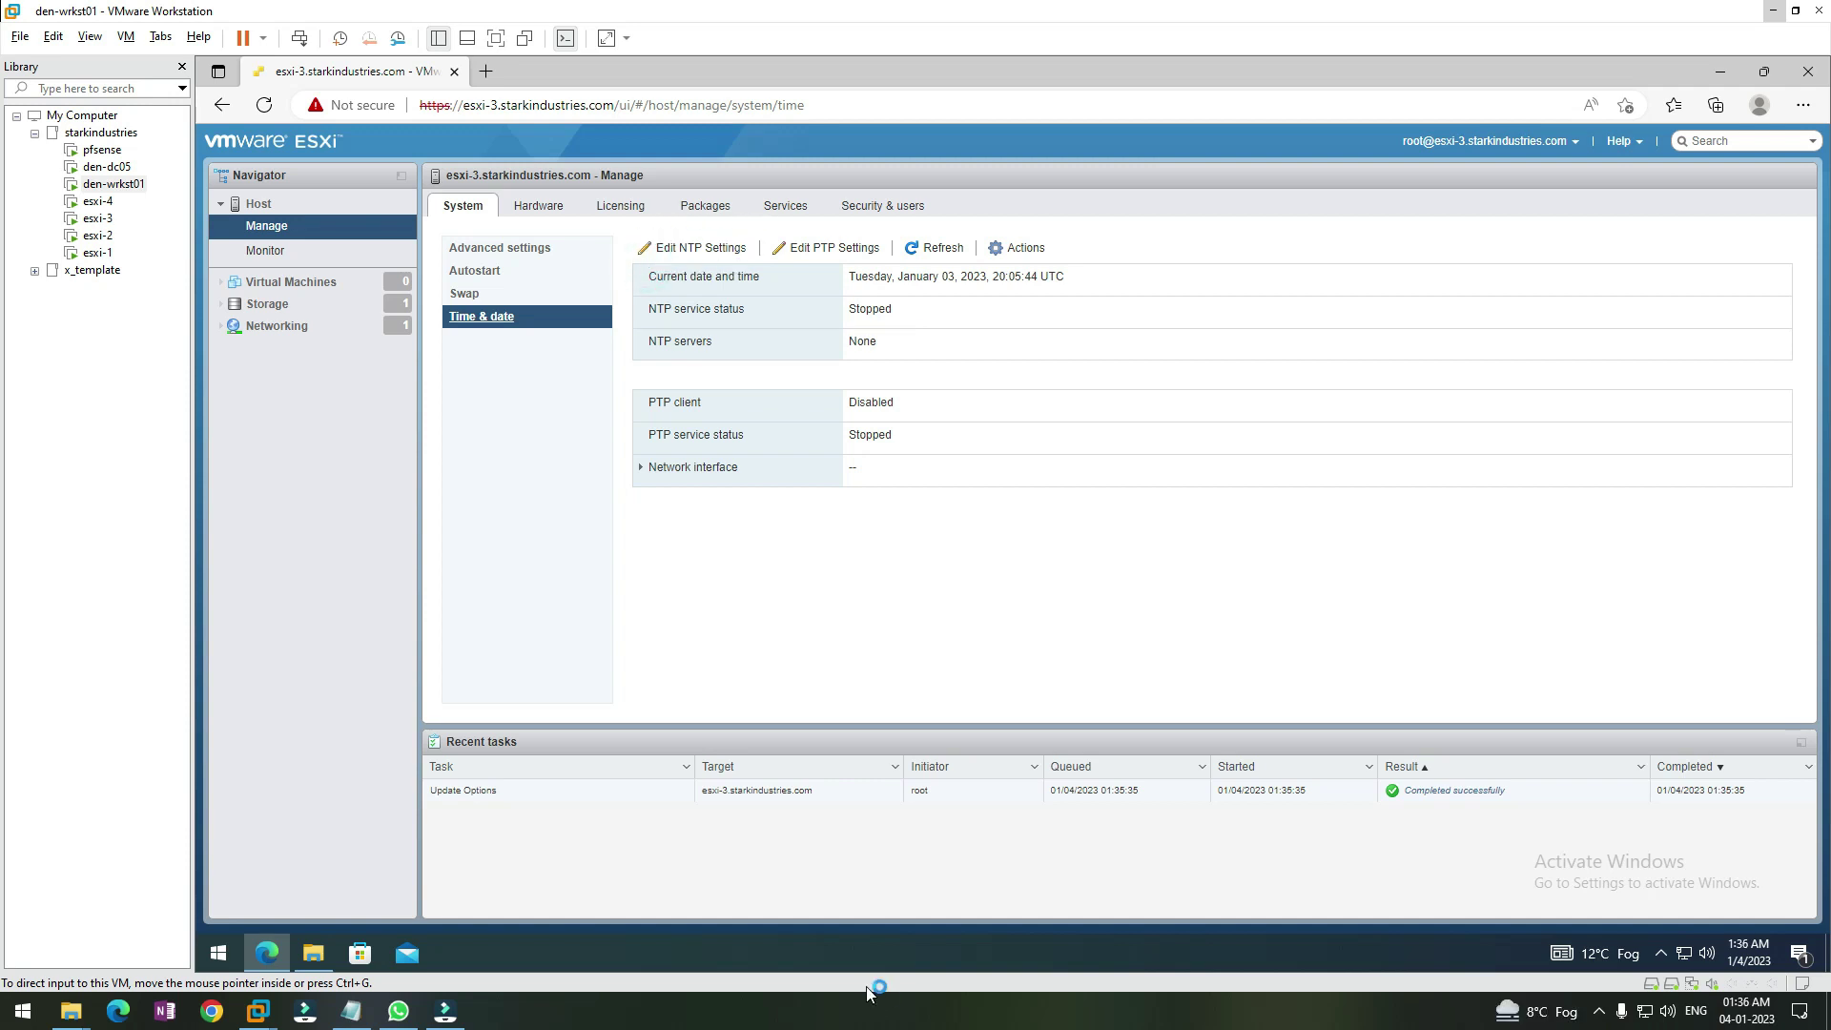
left_click(702, 249)
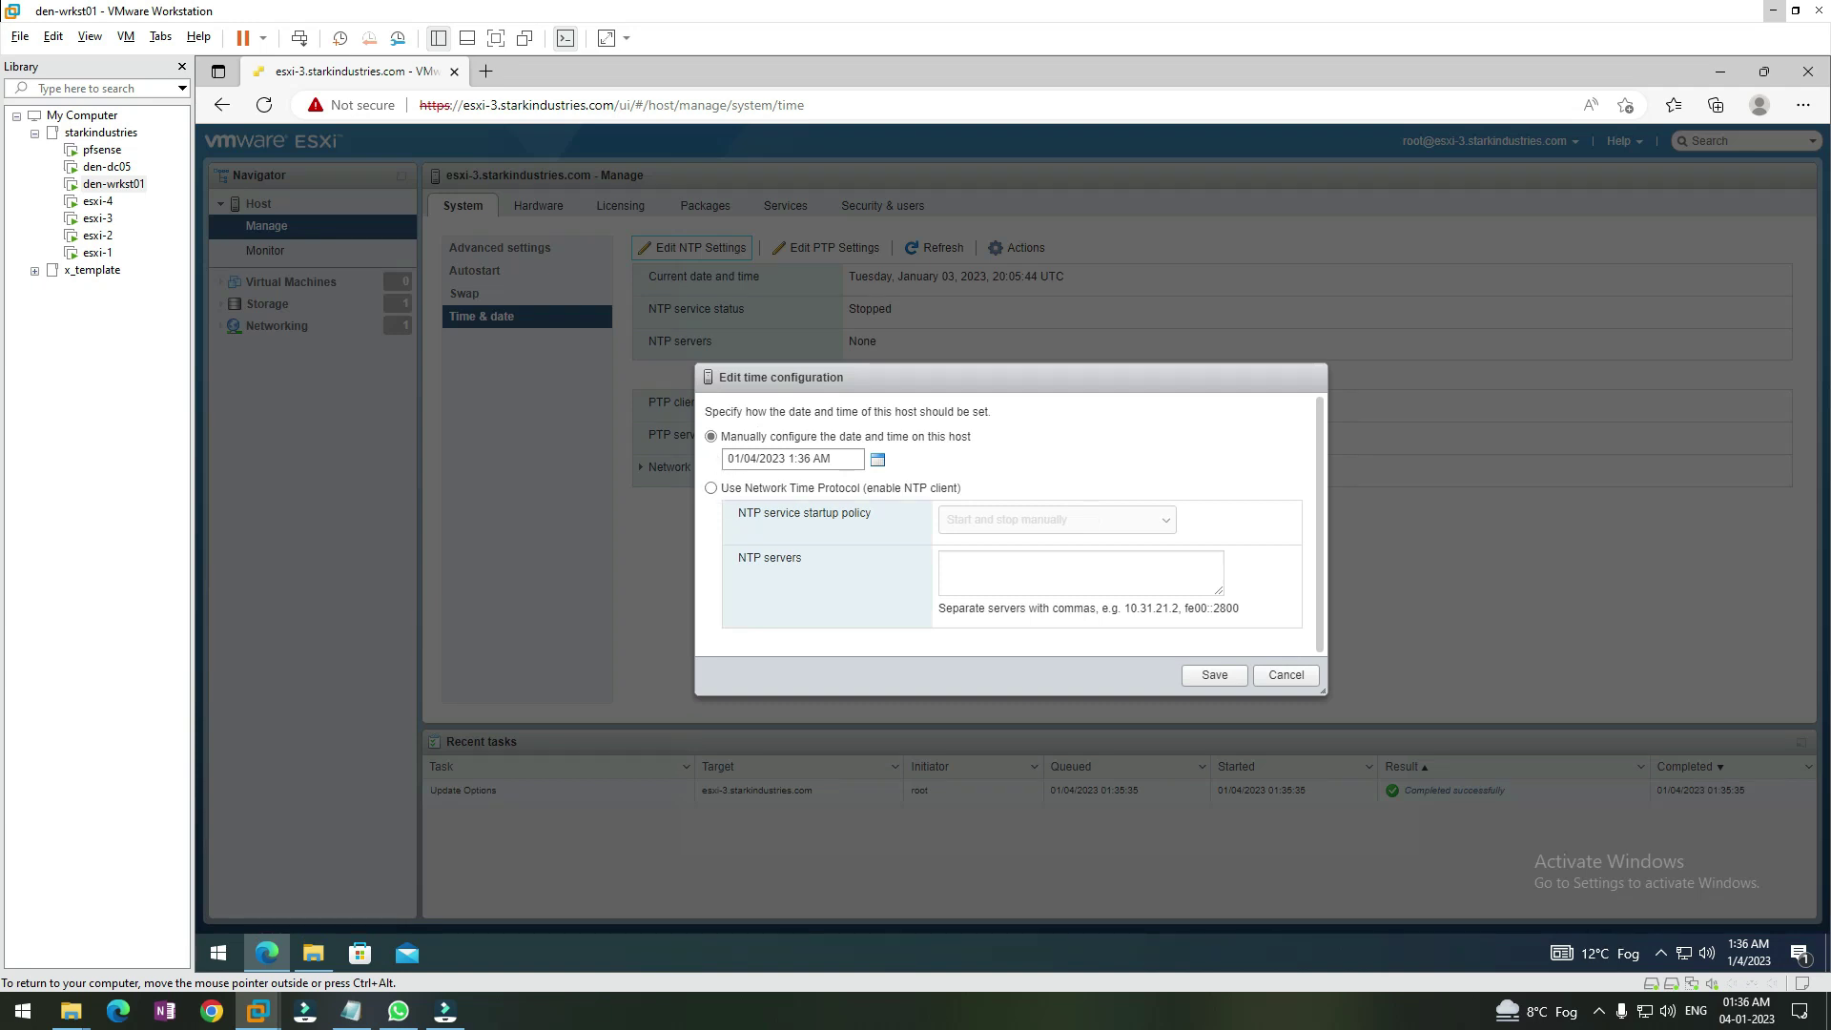
Use Network Time Protocol with policy Start and stop with host, servers 192.168.1.5 and 192.168.1.4, and save.
left_click(711, 488)
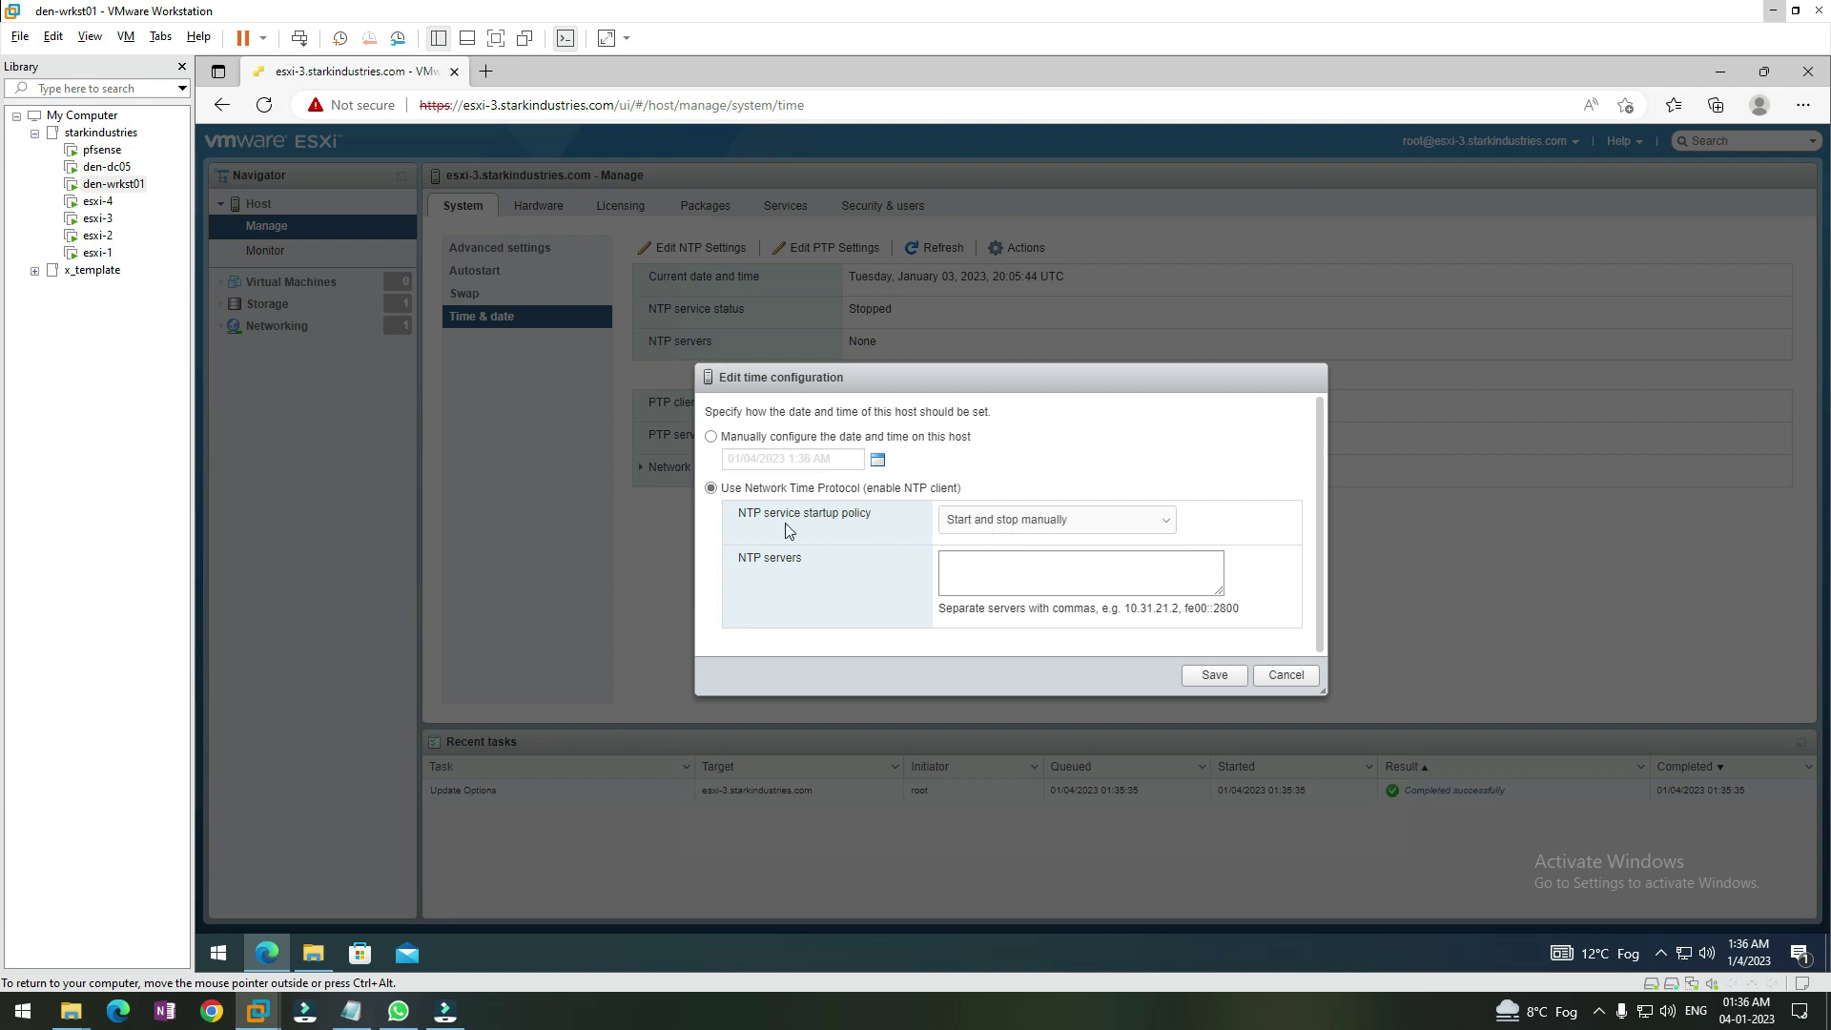
left_click(992, 520)
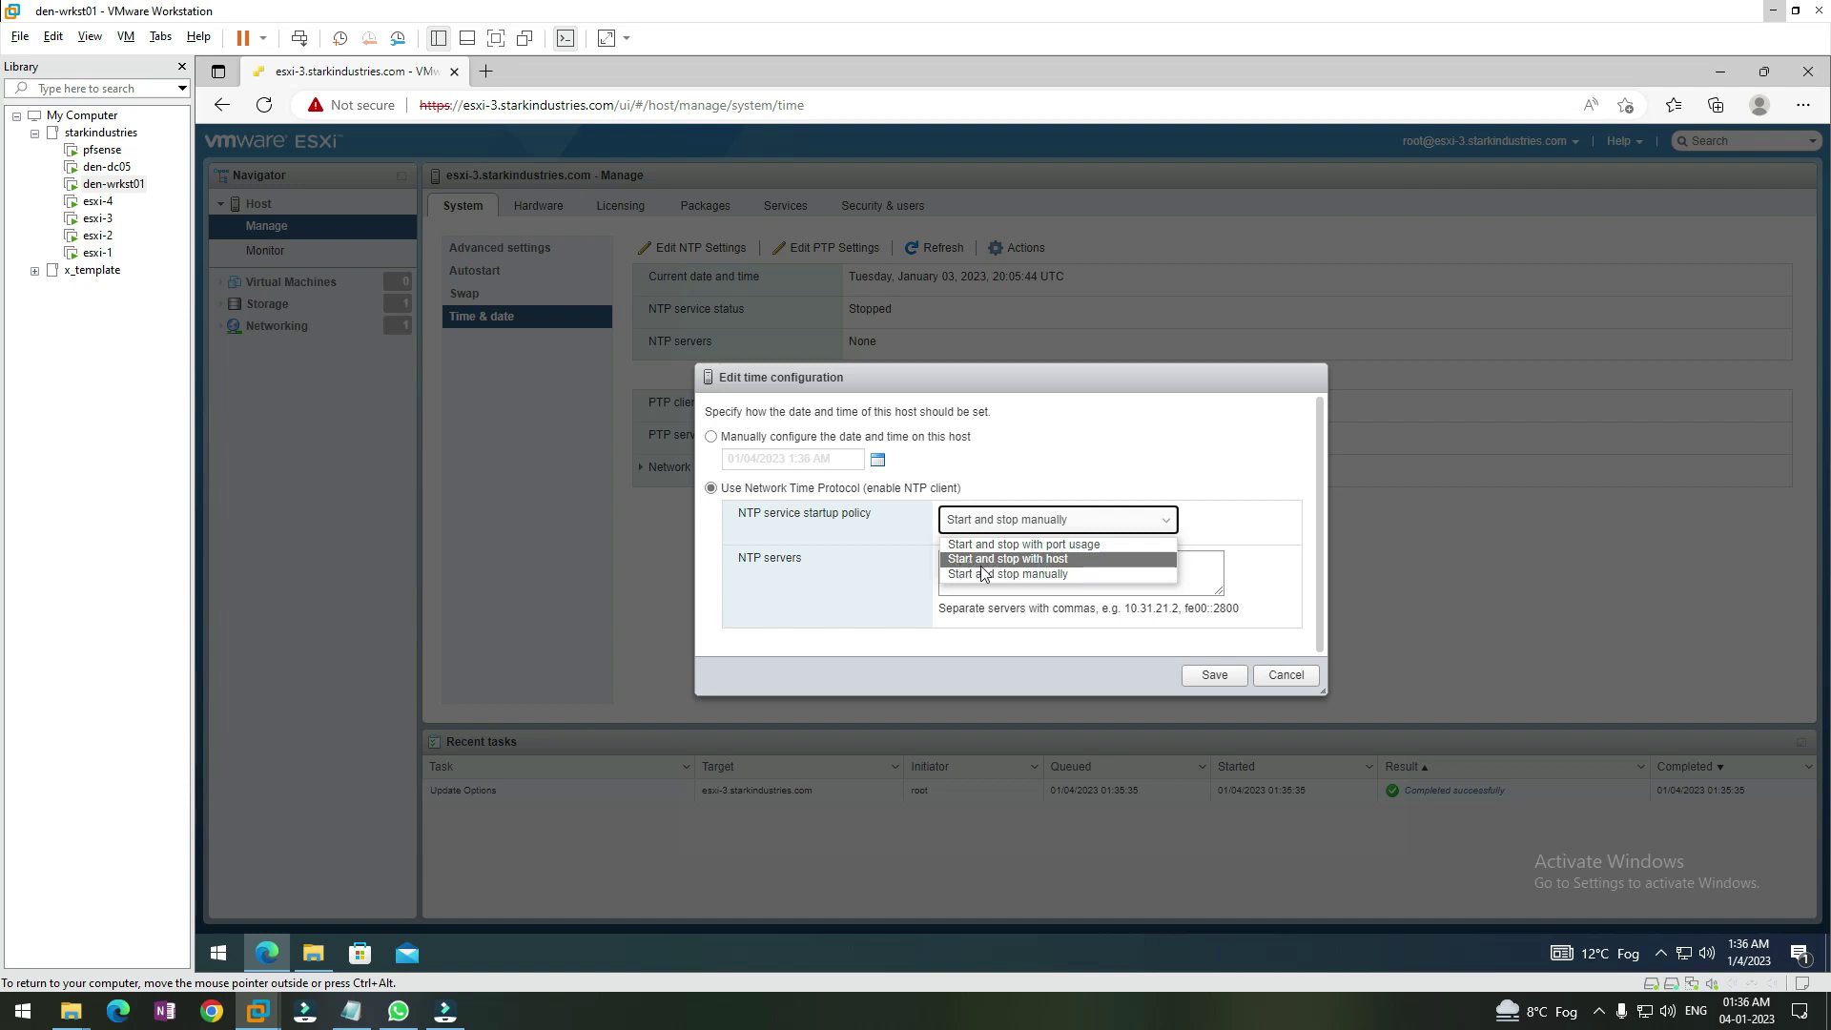
left_click(1011, 560)
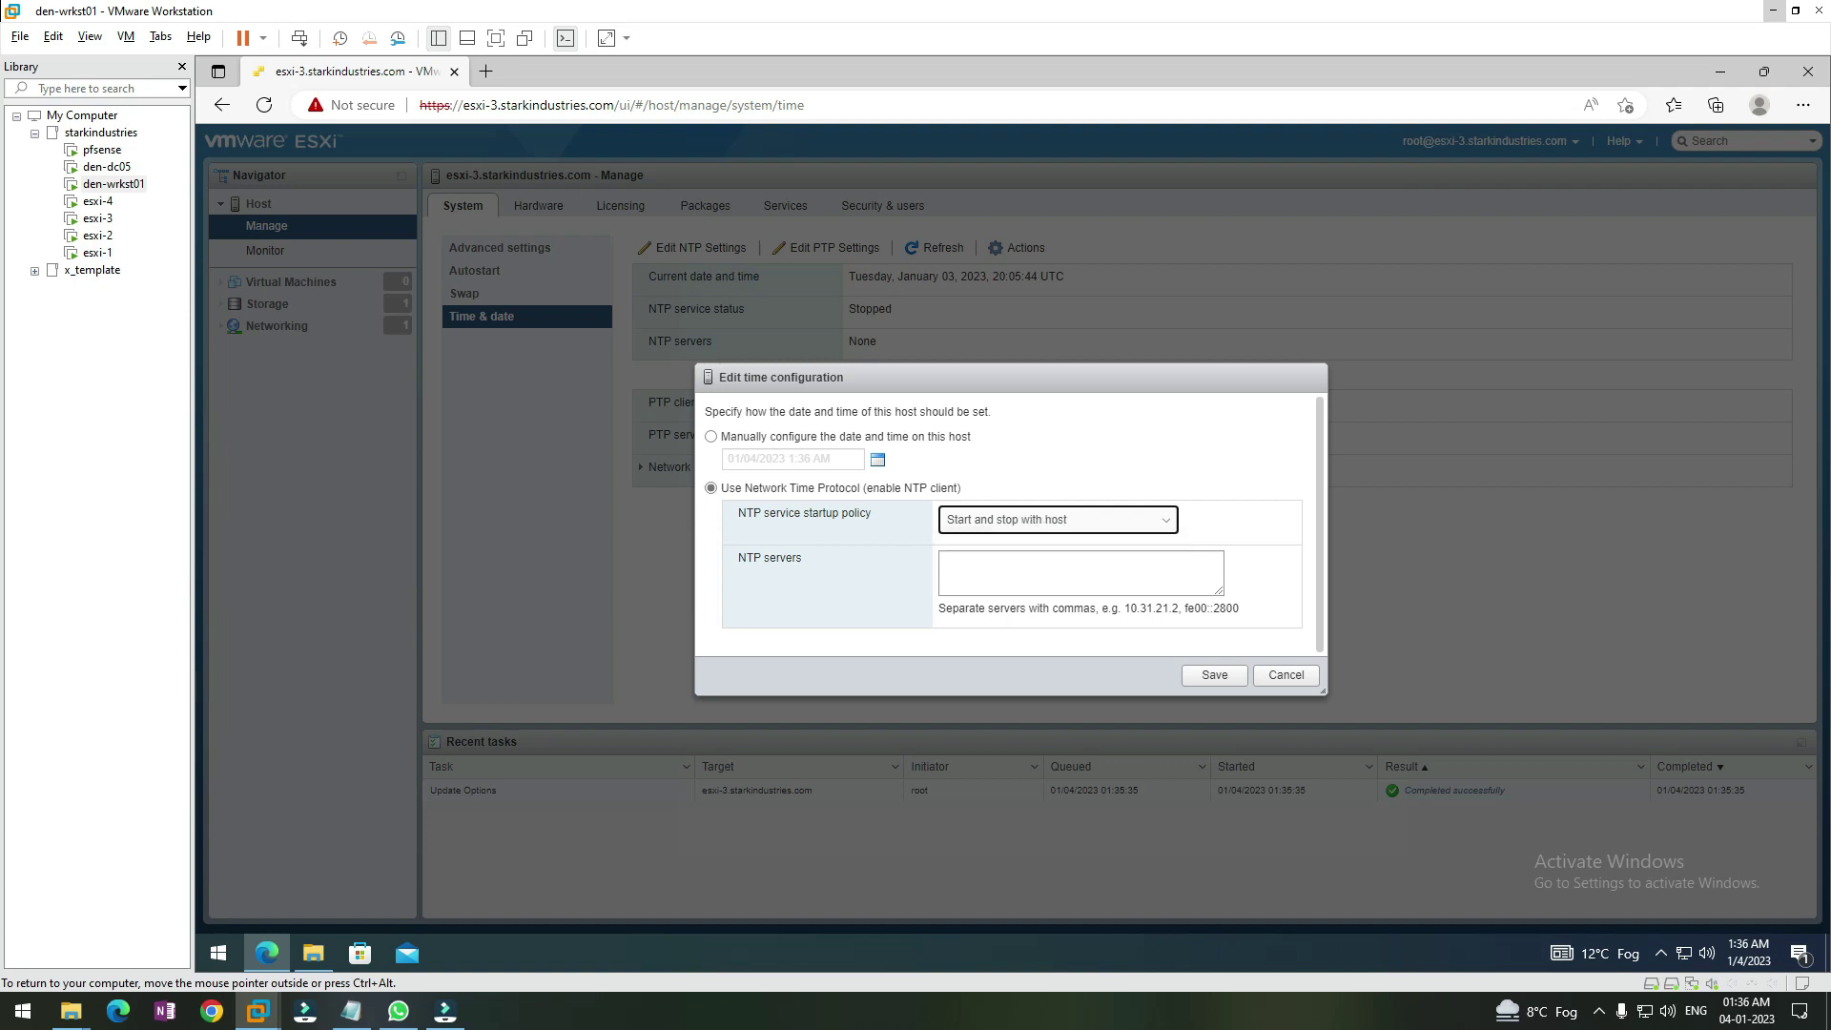
left_click(1011, 572)
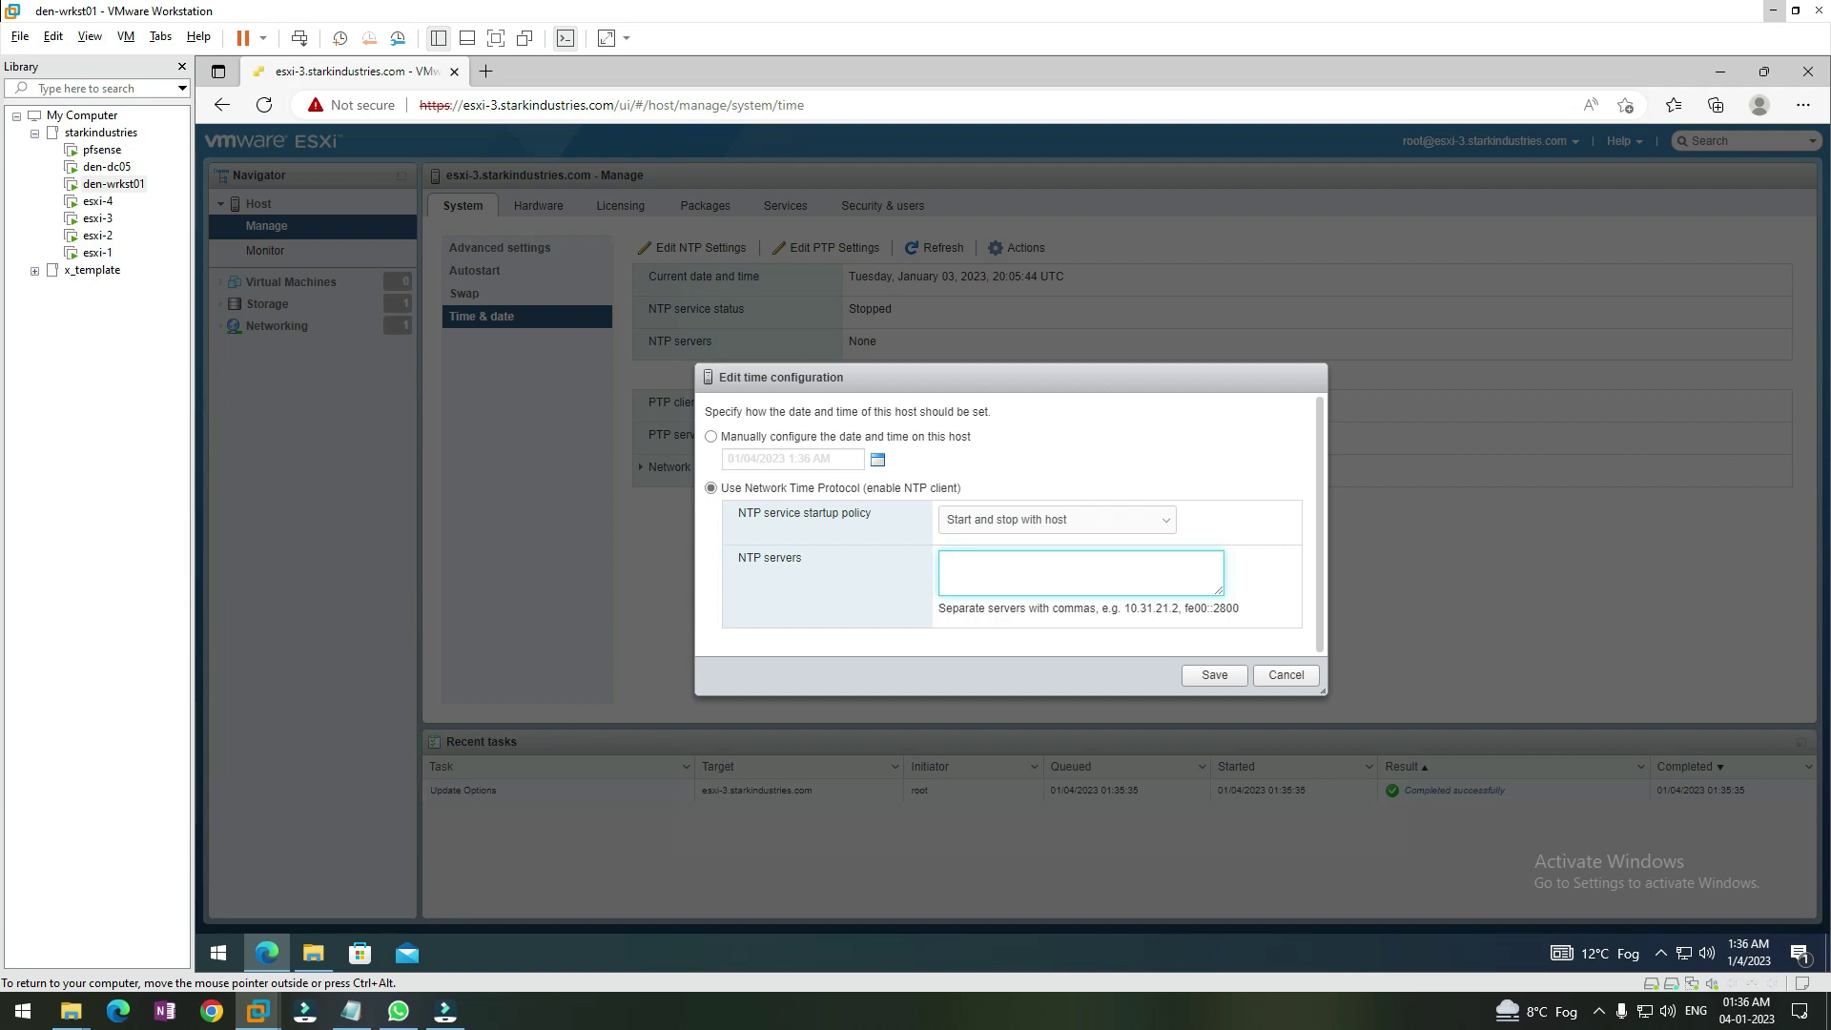
type("192.168.1.5")
type("192.168.1.4")
left_click(1214, 675)
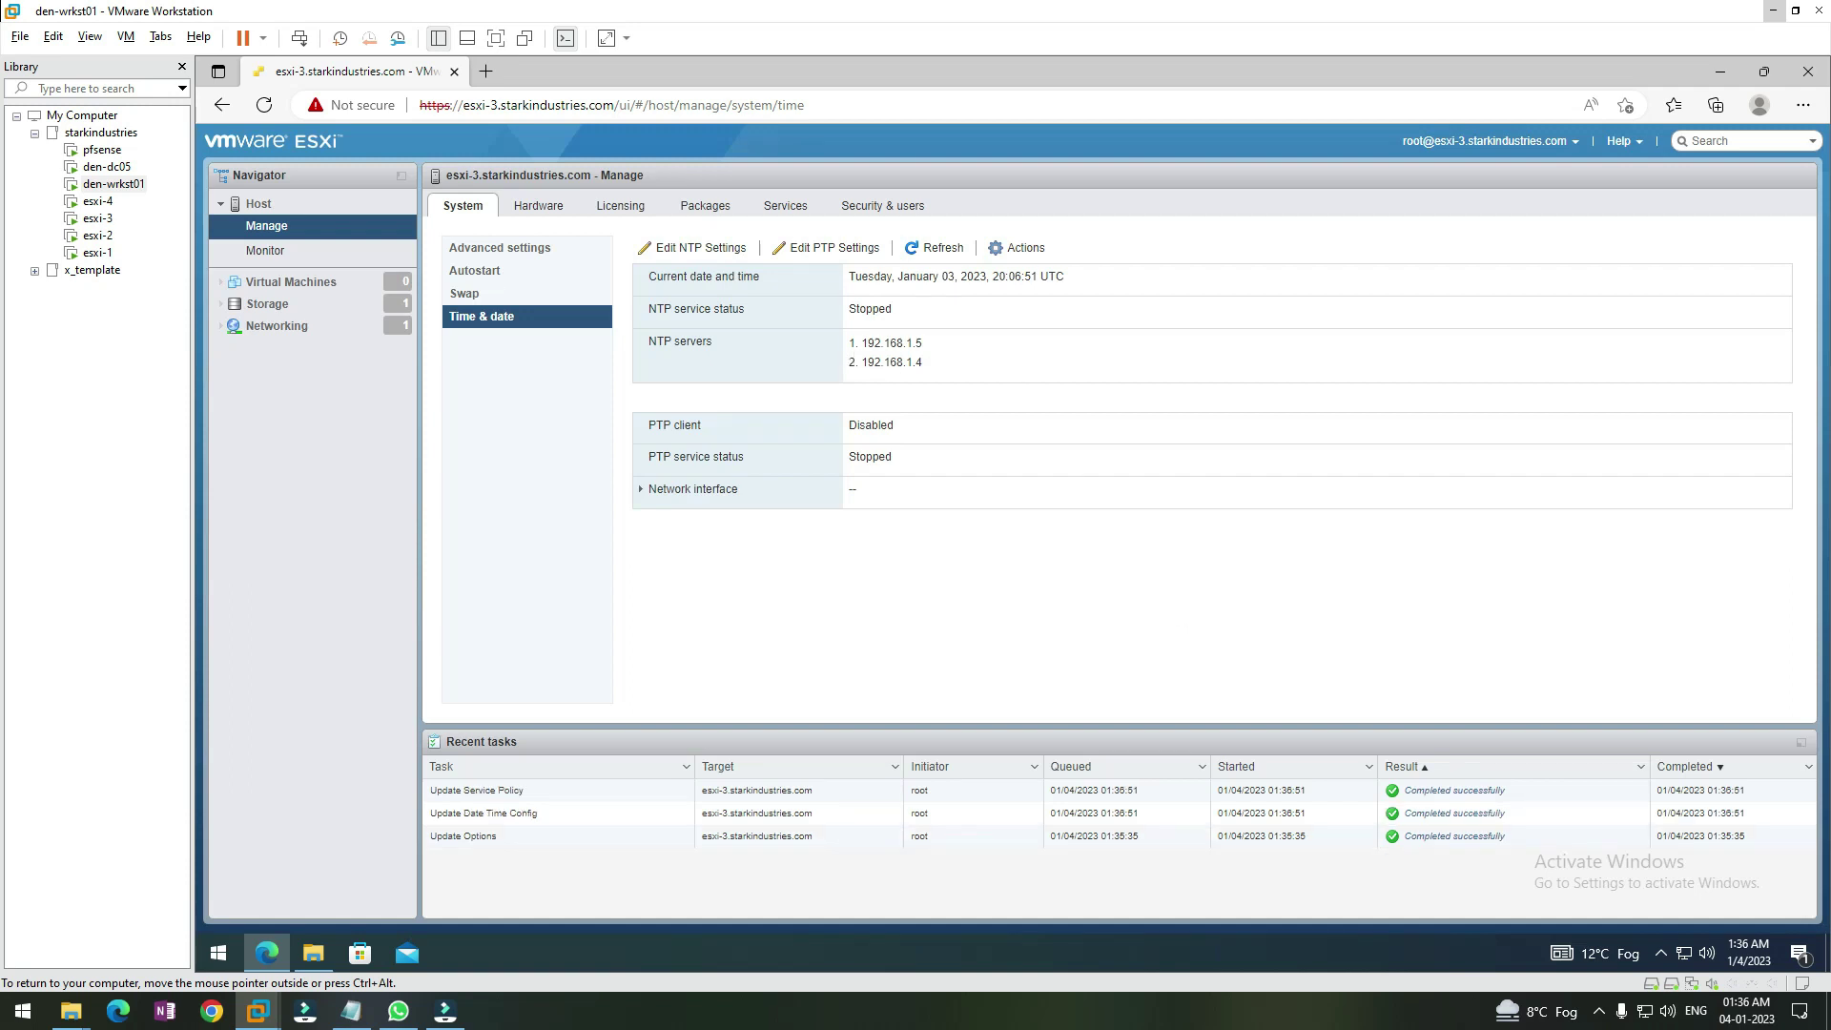
Review the saved NTP server addresses and stopped service status, then refresh the Time & date page.
mouse_move(847, 344)
left_mouse_down()
mouse_move(878, 346)
mouse_move(846, 345)
left_mouse_up()
left_click(939, 352)
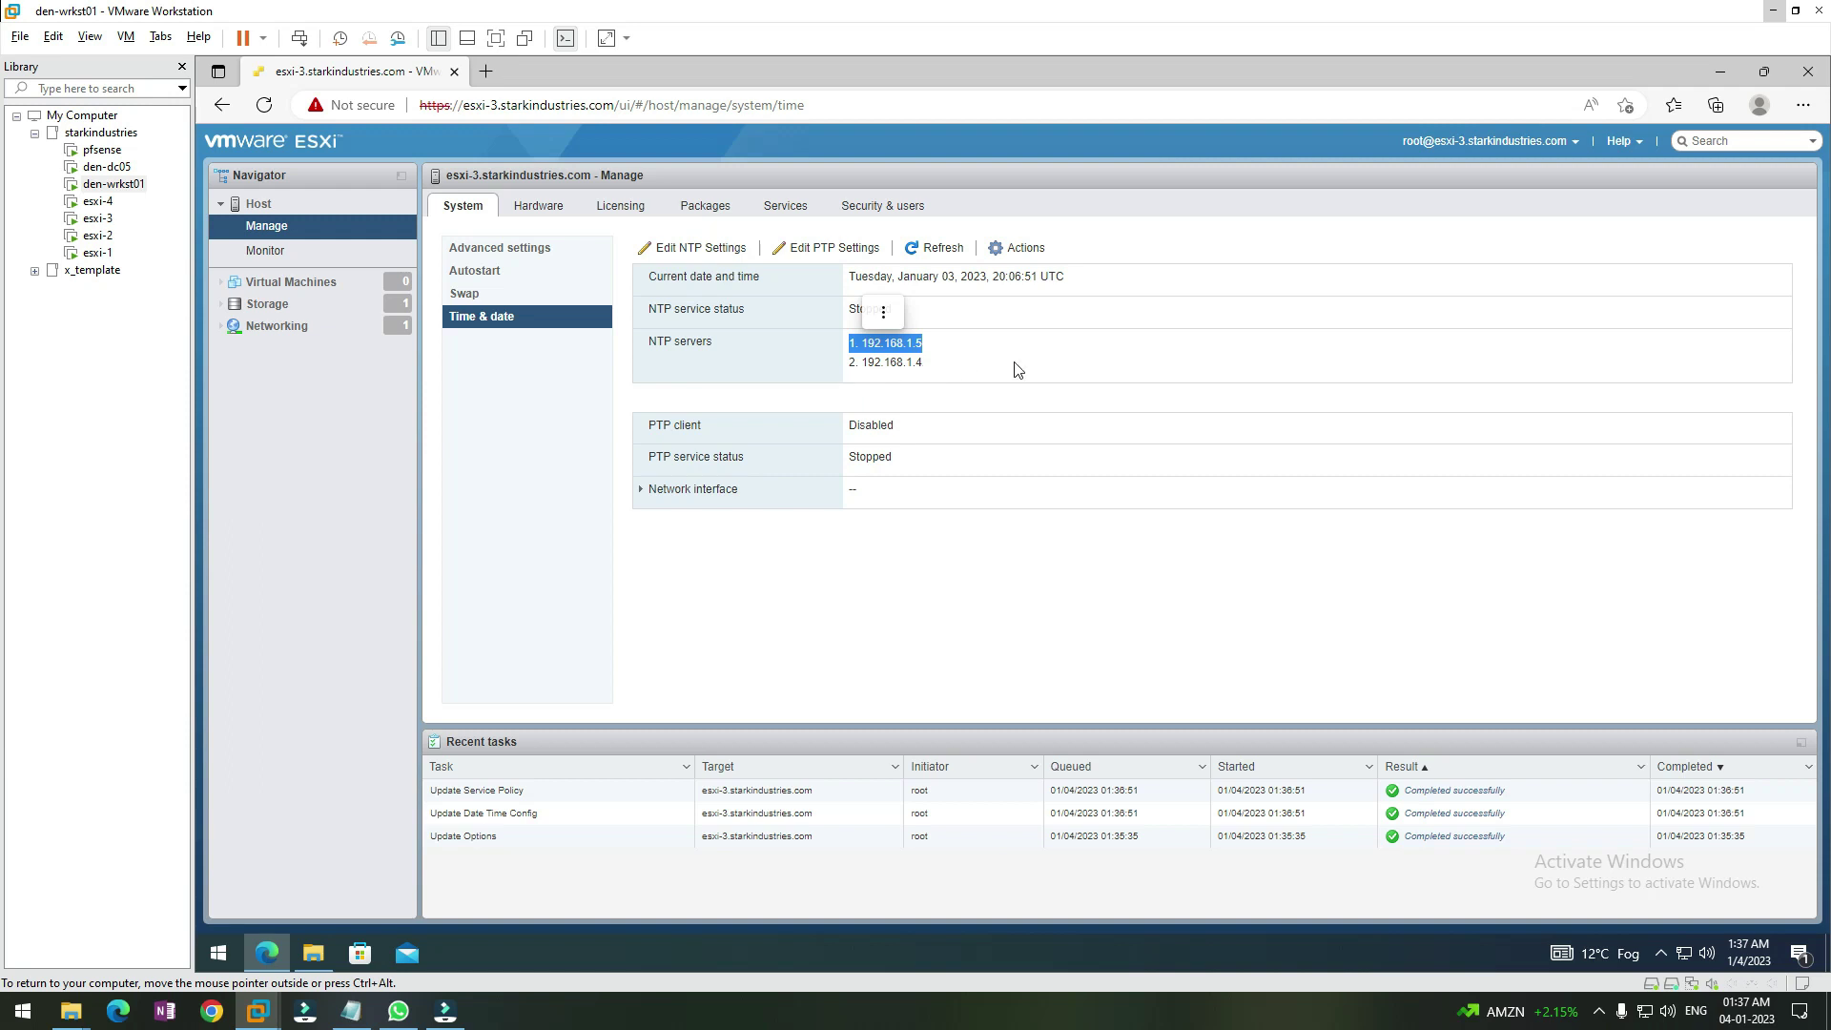
left_click(945, 374)
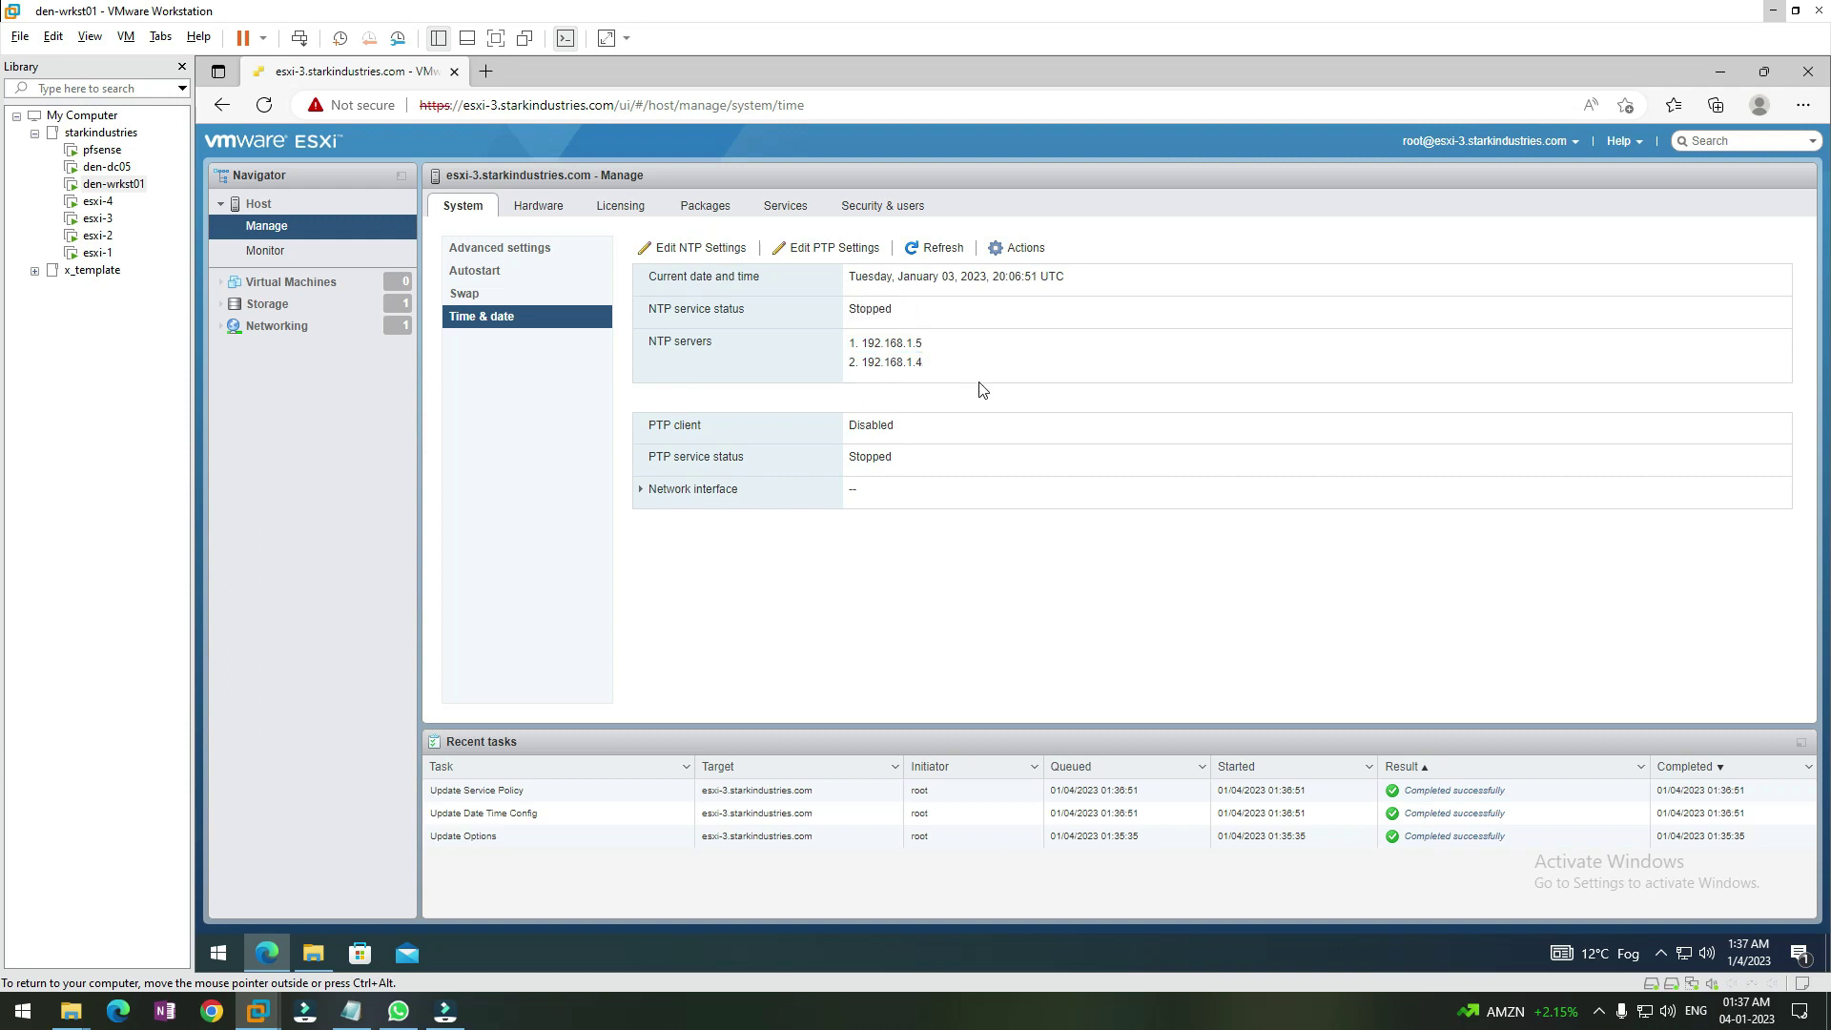
left_click_drag(902, 309, 857, 309)
left_click(907, 345)
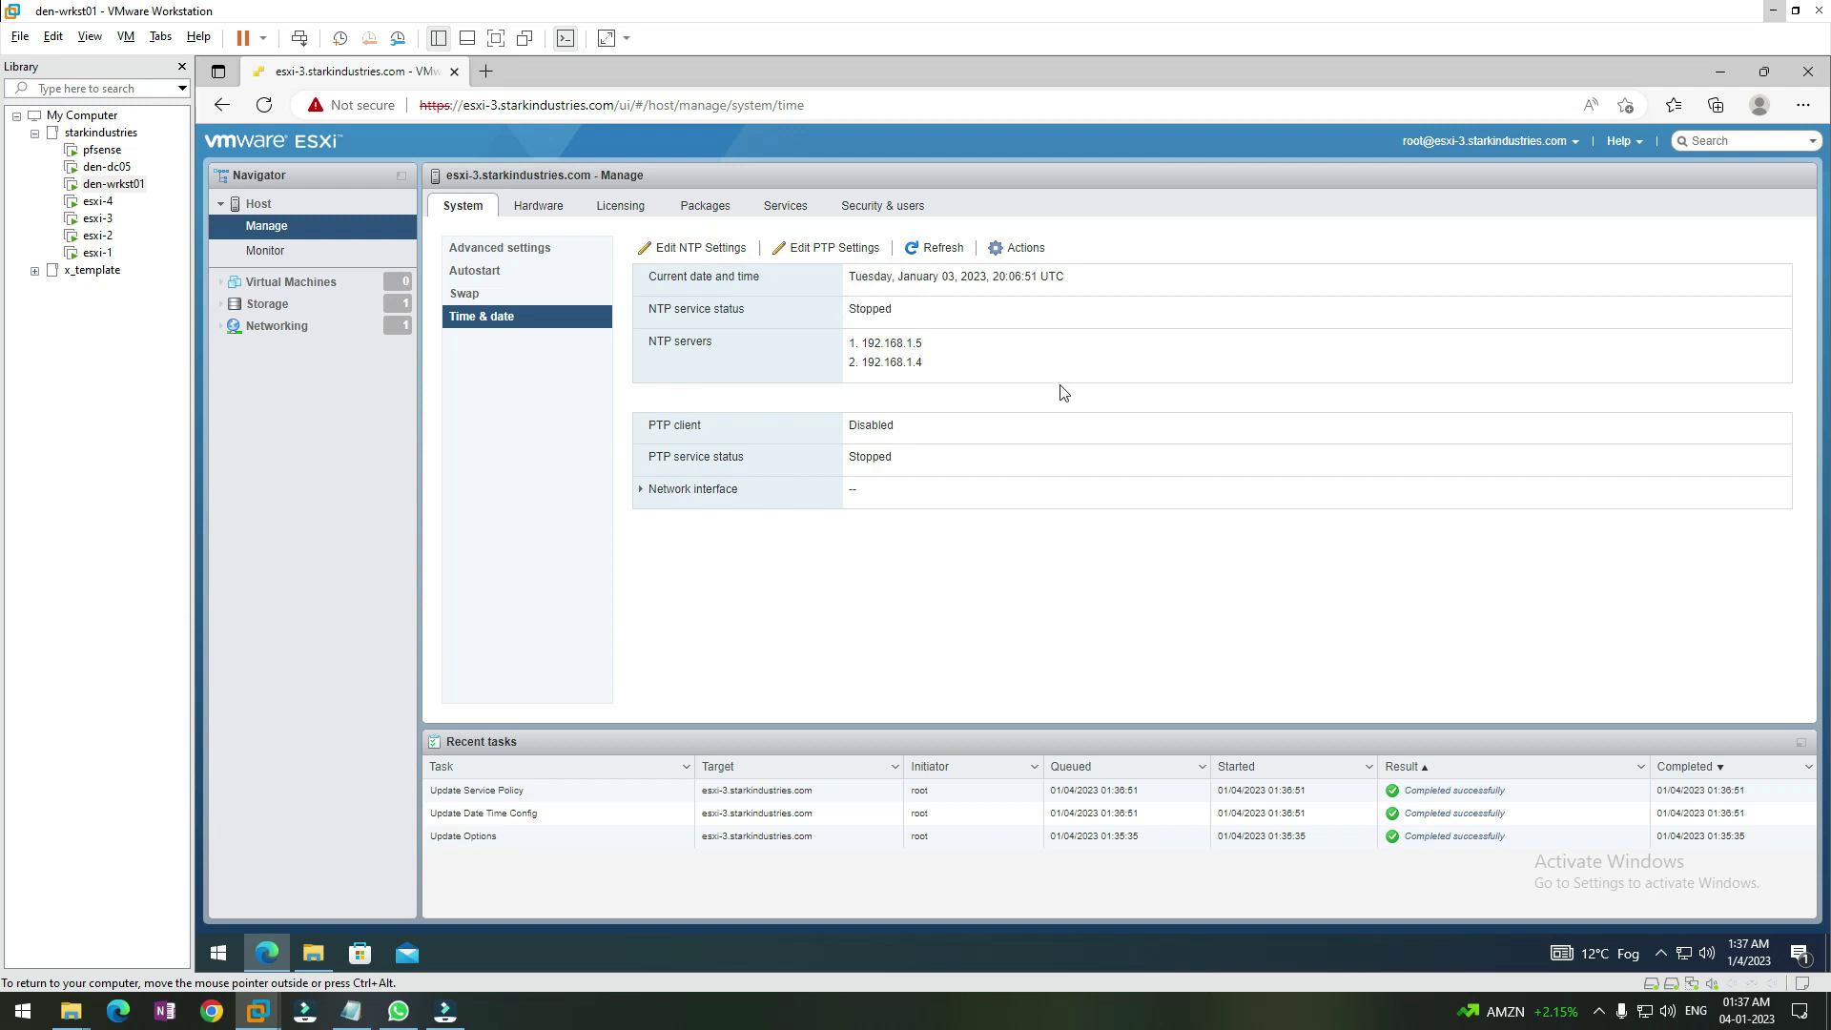
left_click(951, 251)
left_click(801, 208)
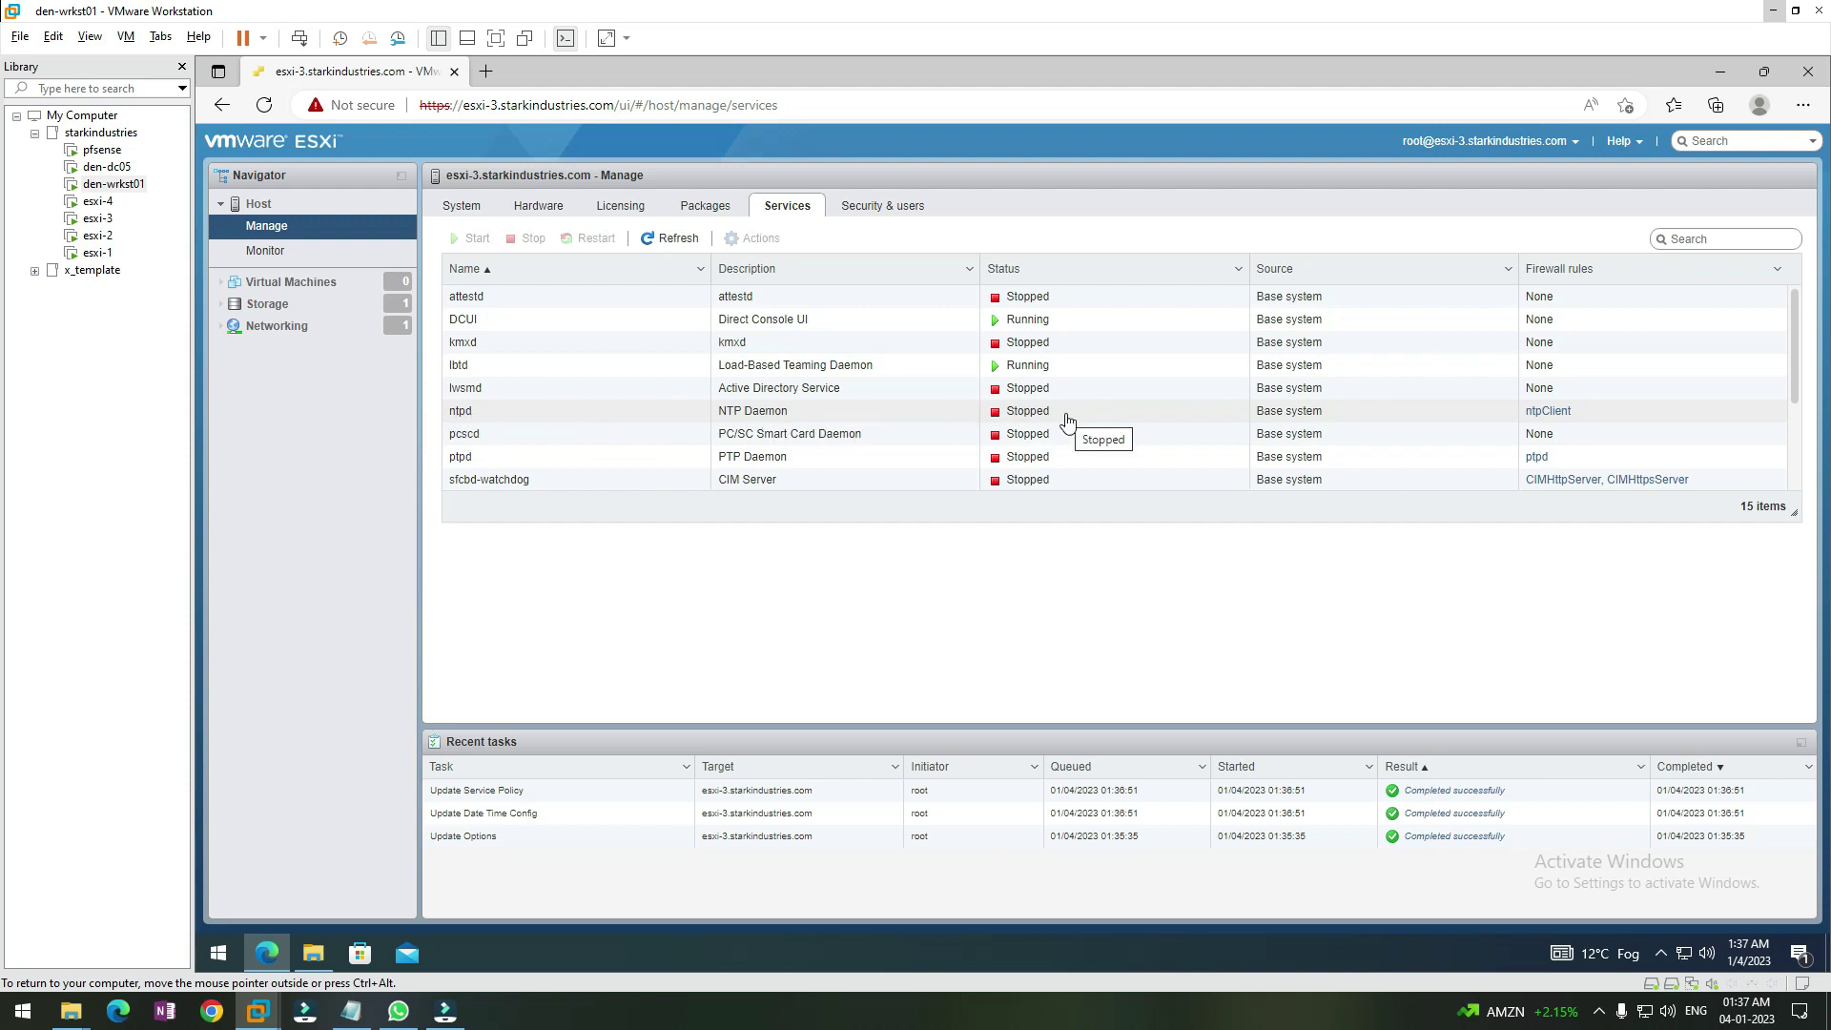
Start the ntpd NTP Daemon from the Services list and confirm it is running.
left_click(548, 419)
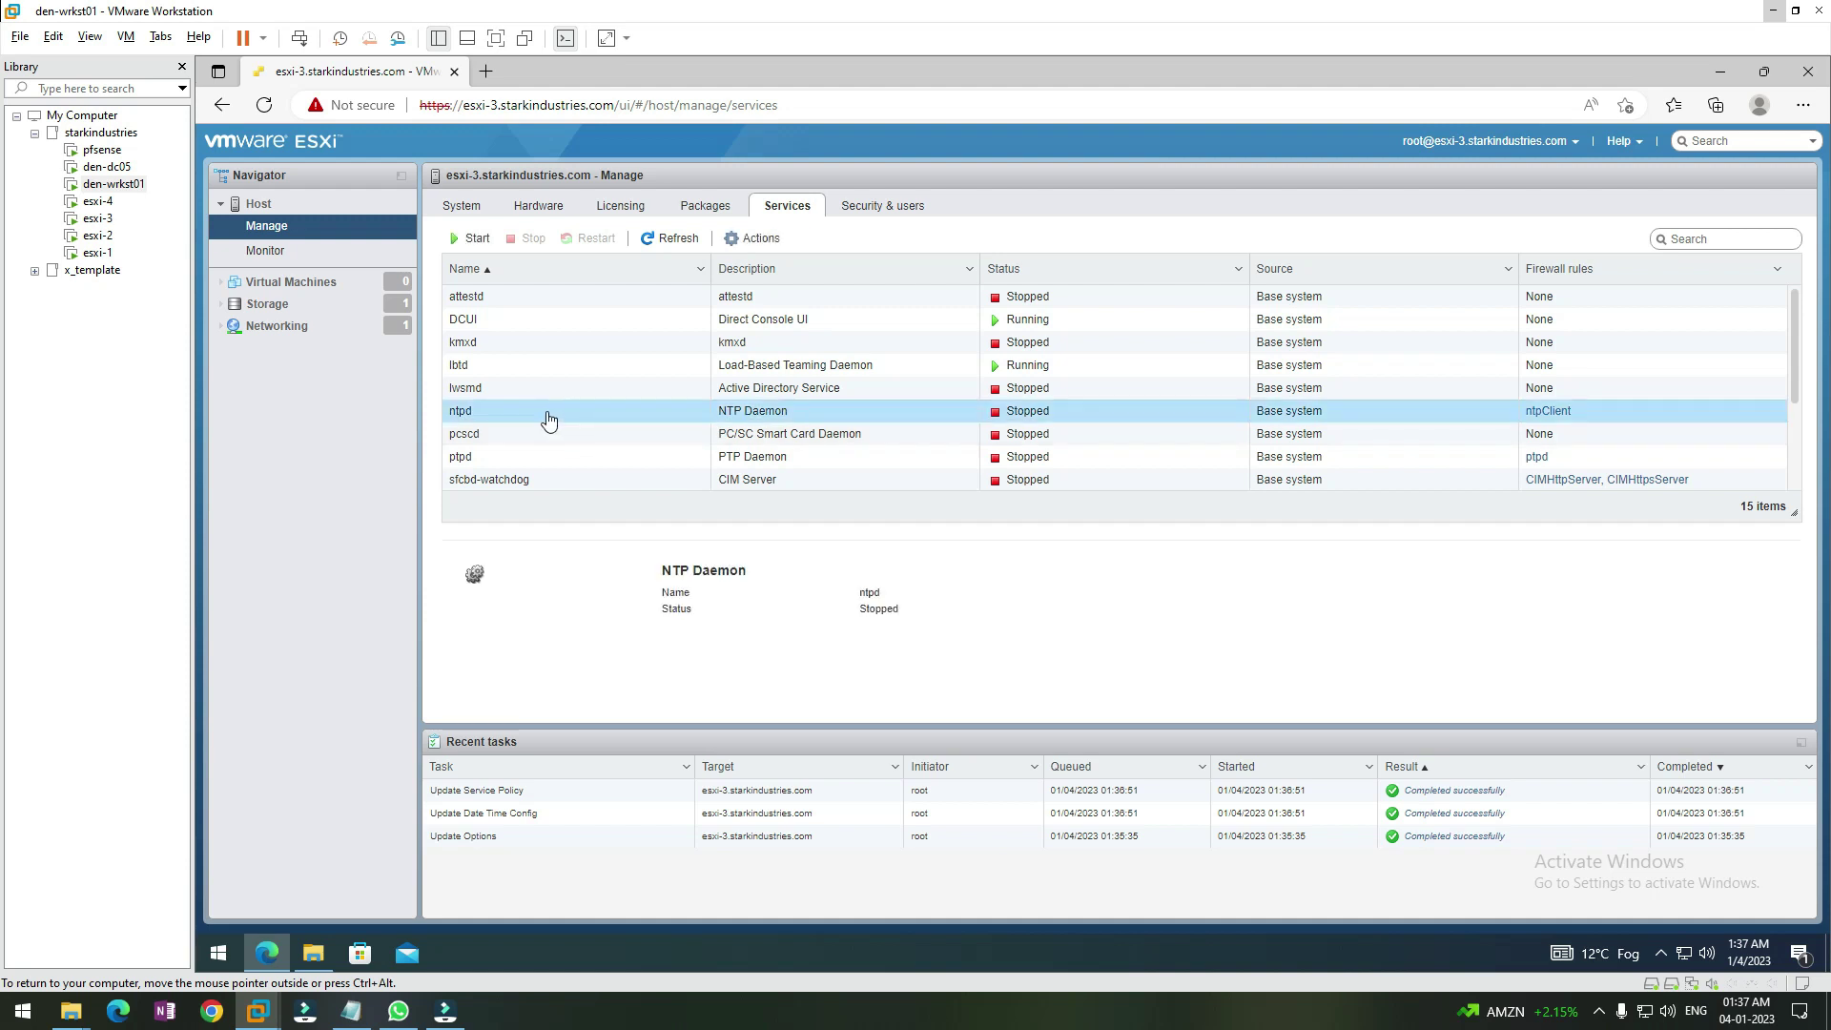
left_click(460, 244)
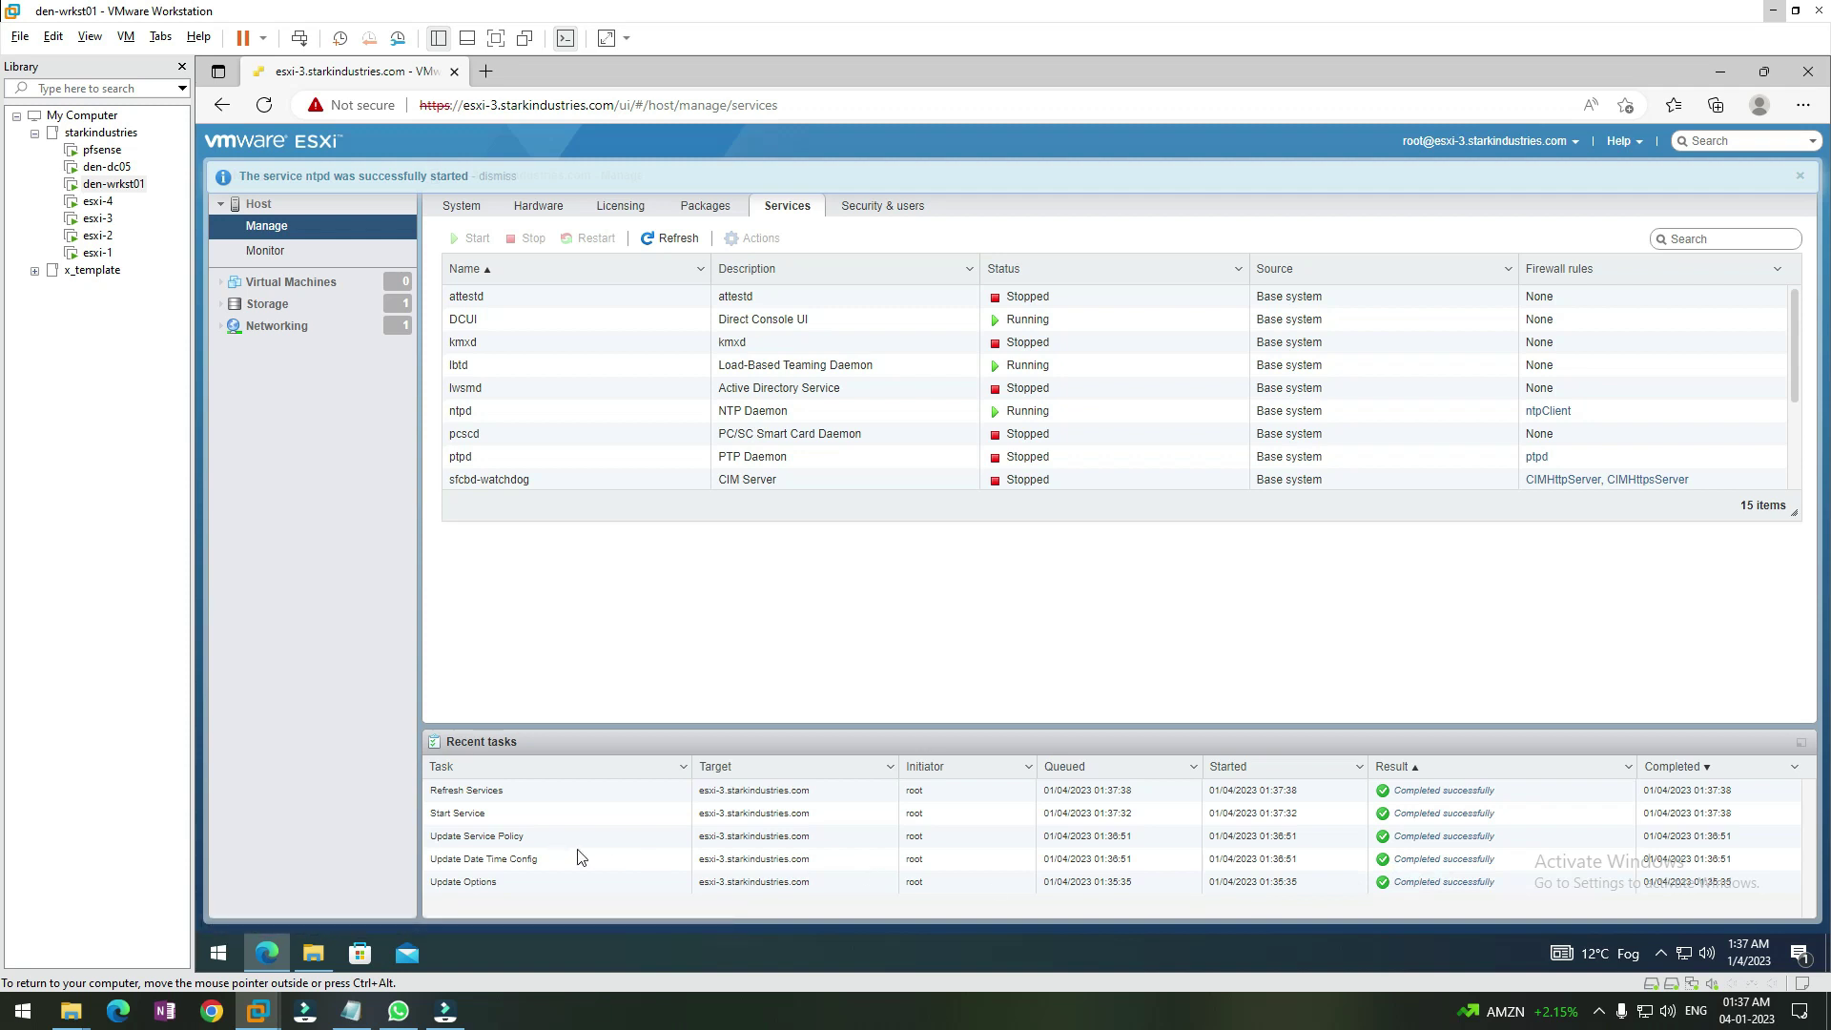
left_click(520, 412)
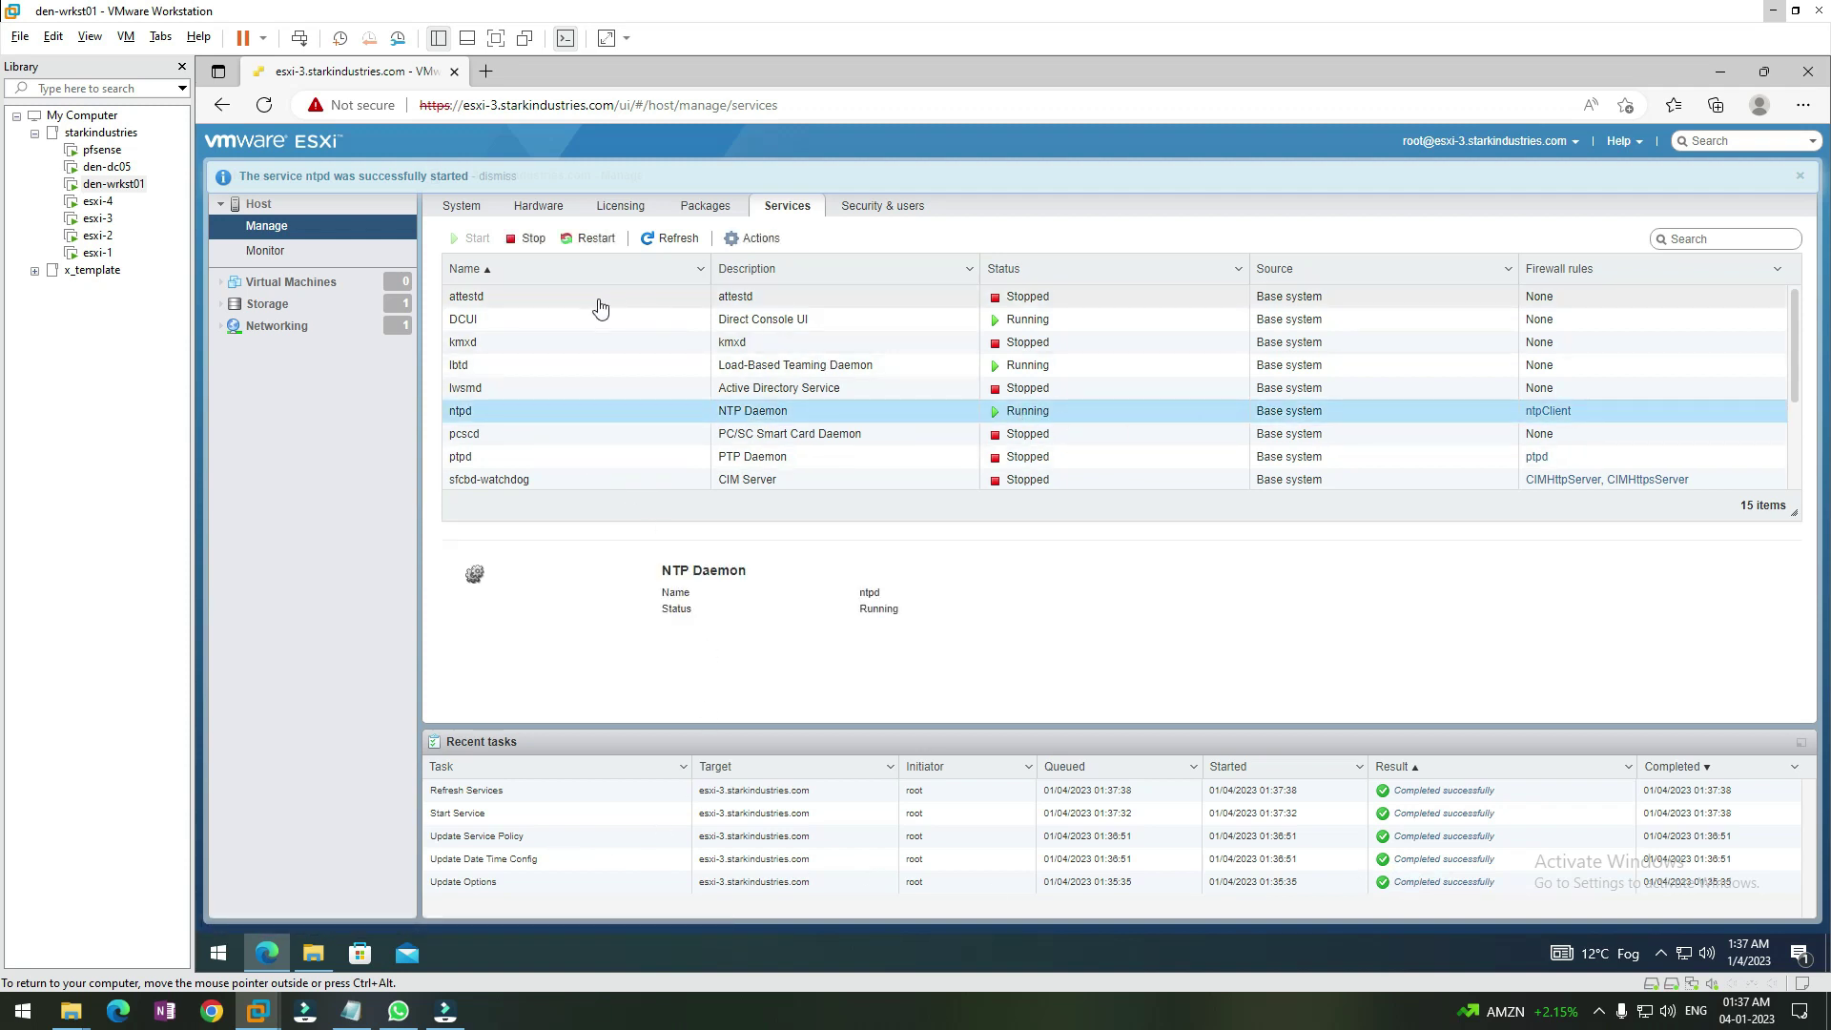
left_click(463, 208)
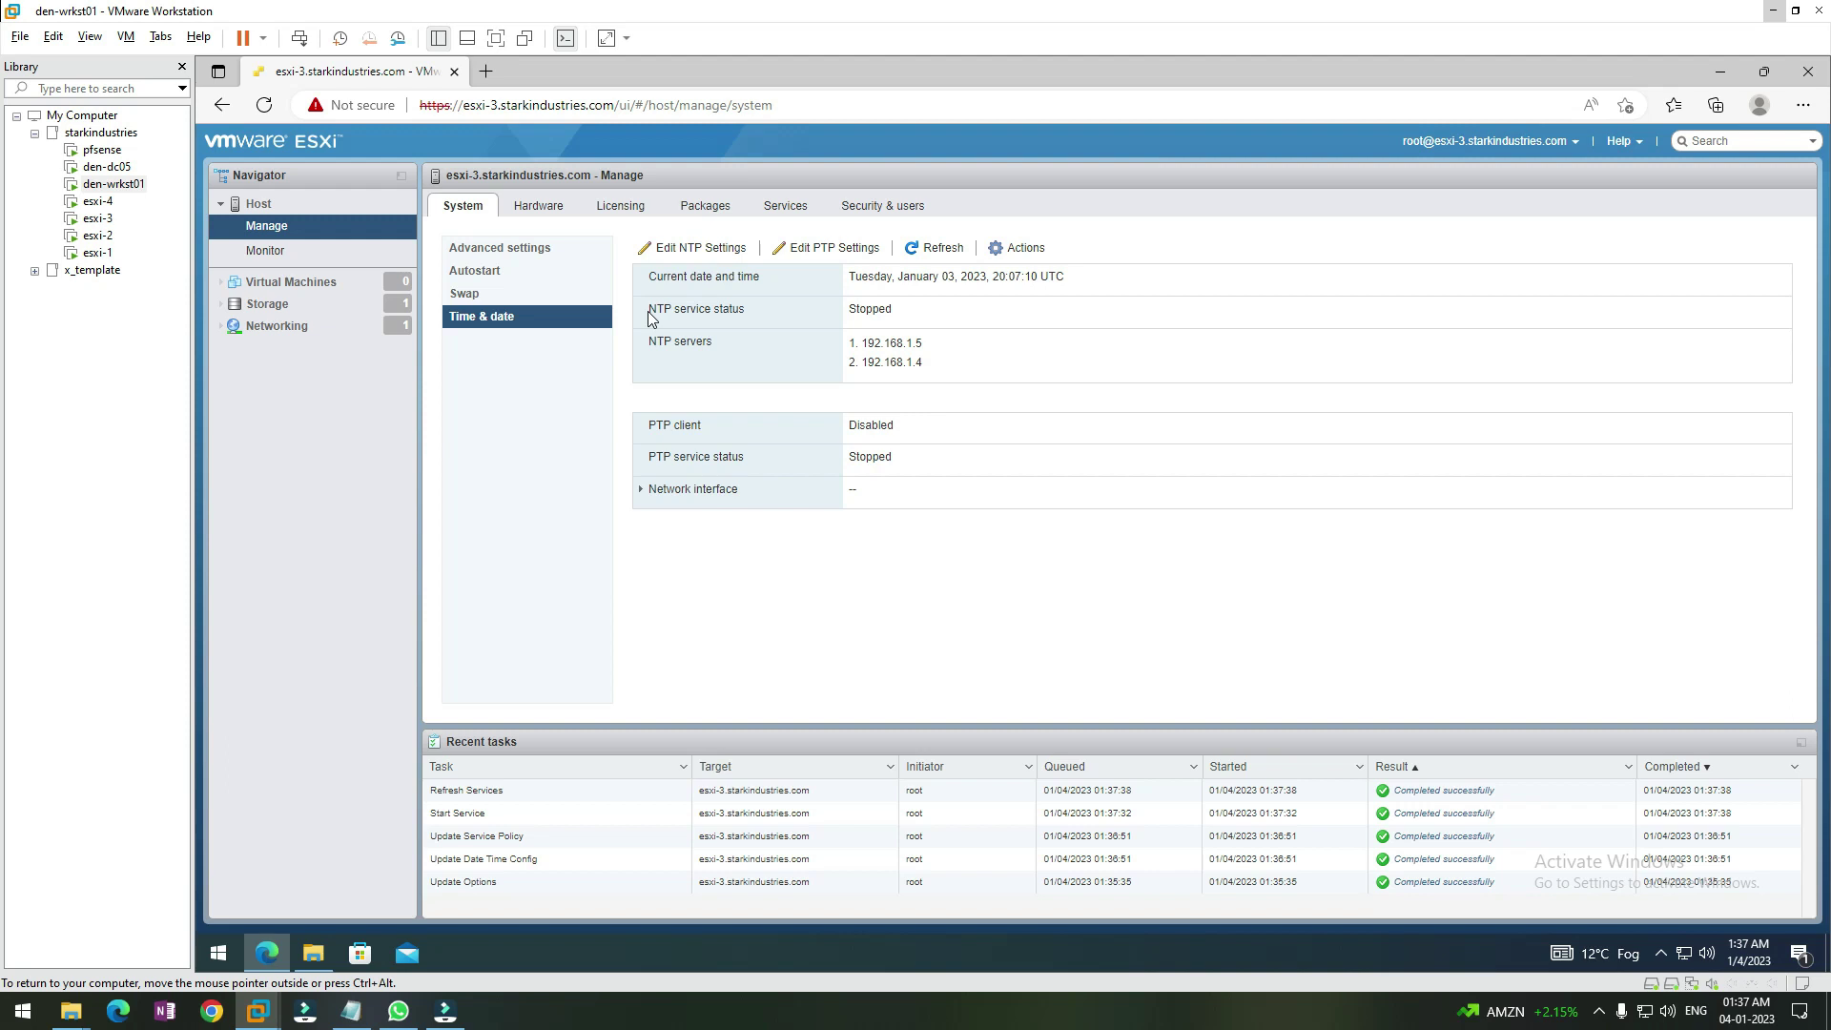
Refresh the Time & date page and confirm the NTP service status reads Running.
left_click_drag(653, 317, 767, 310)
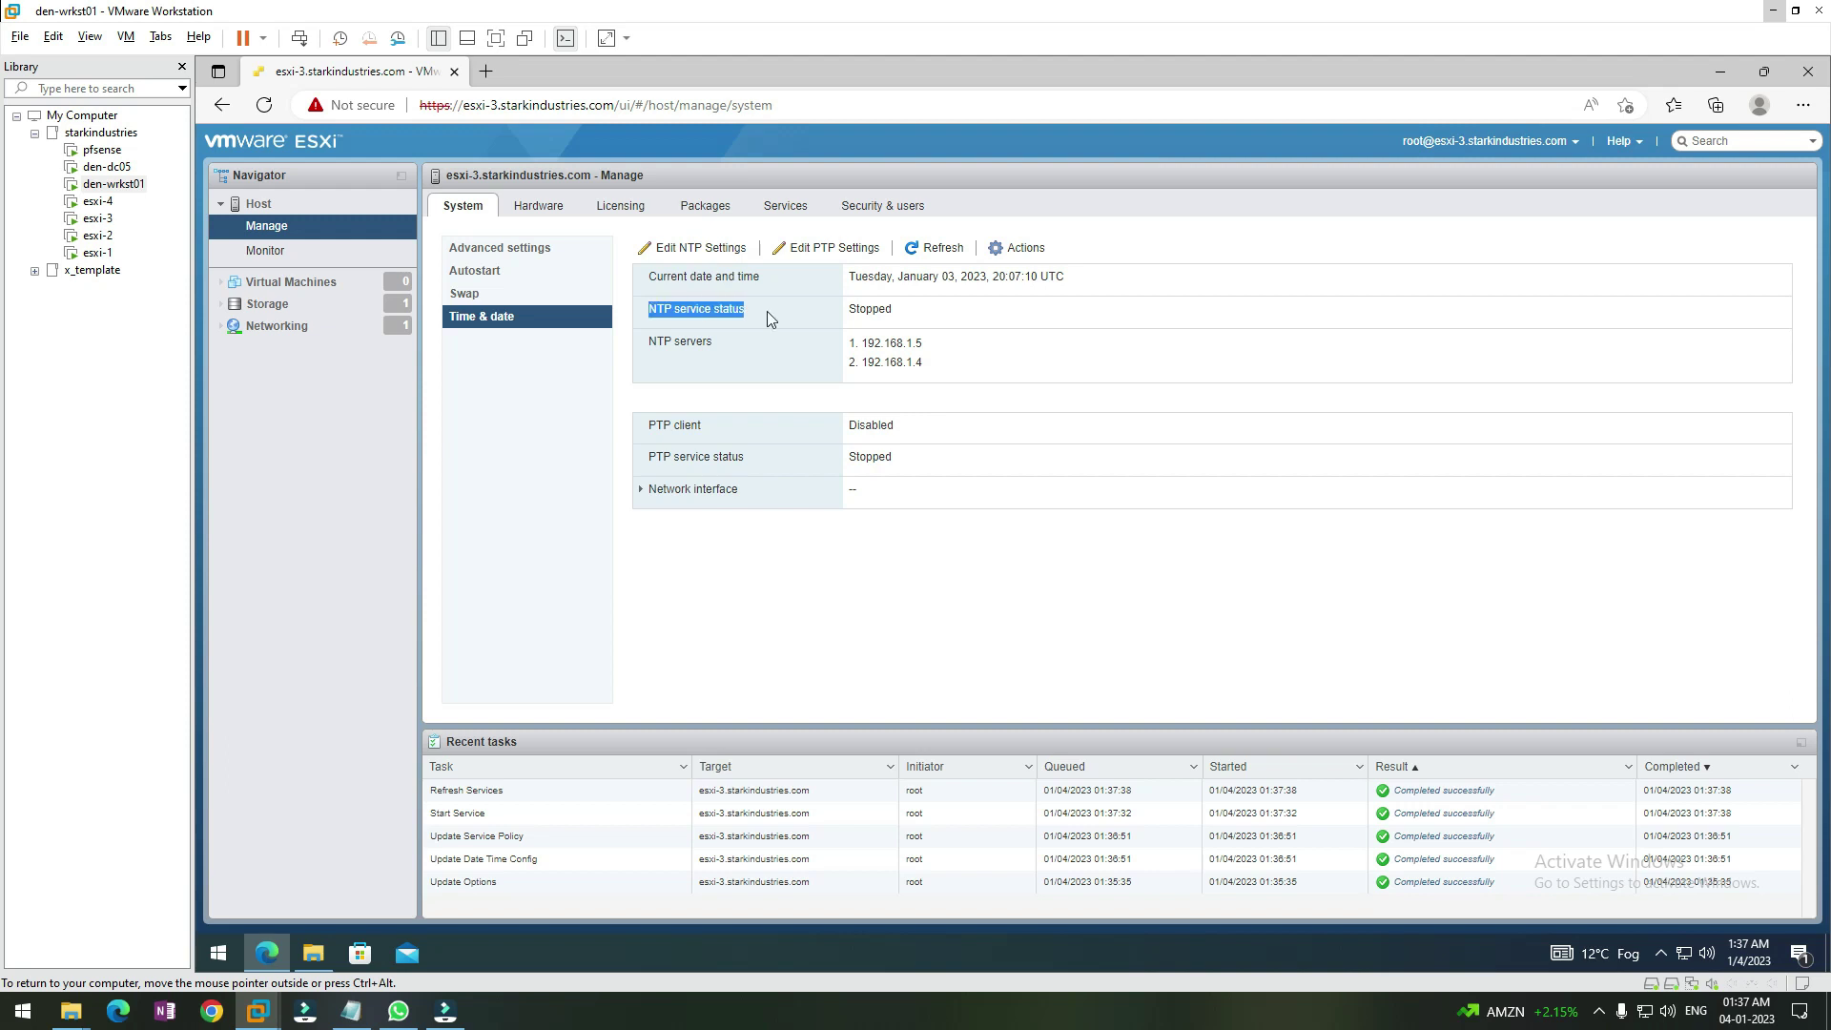
left_click(903, 320)
left_click(932, 252)
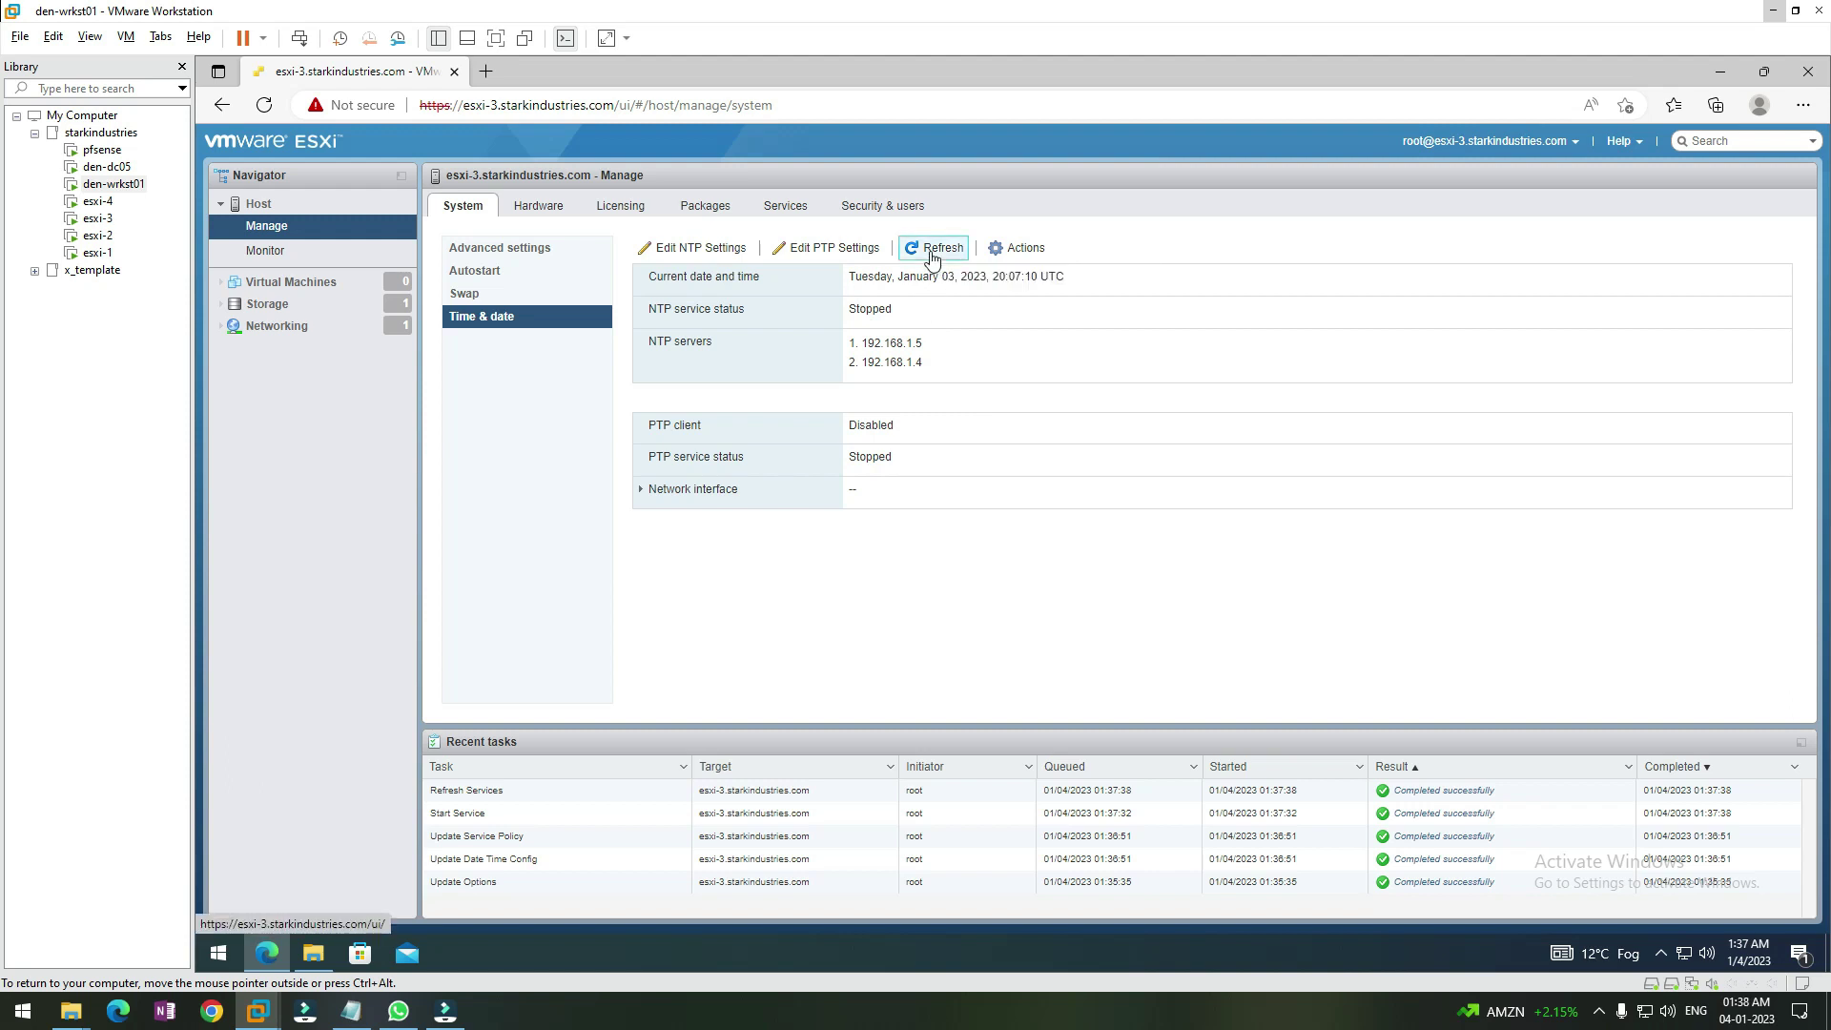
left_click(932, 252)
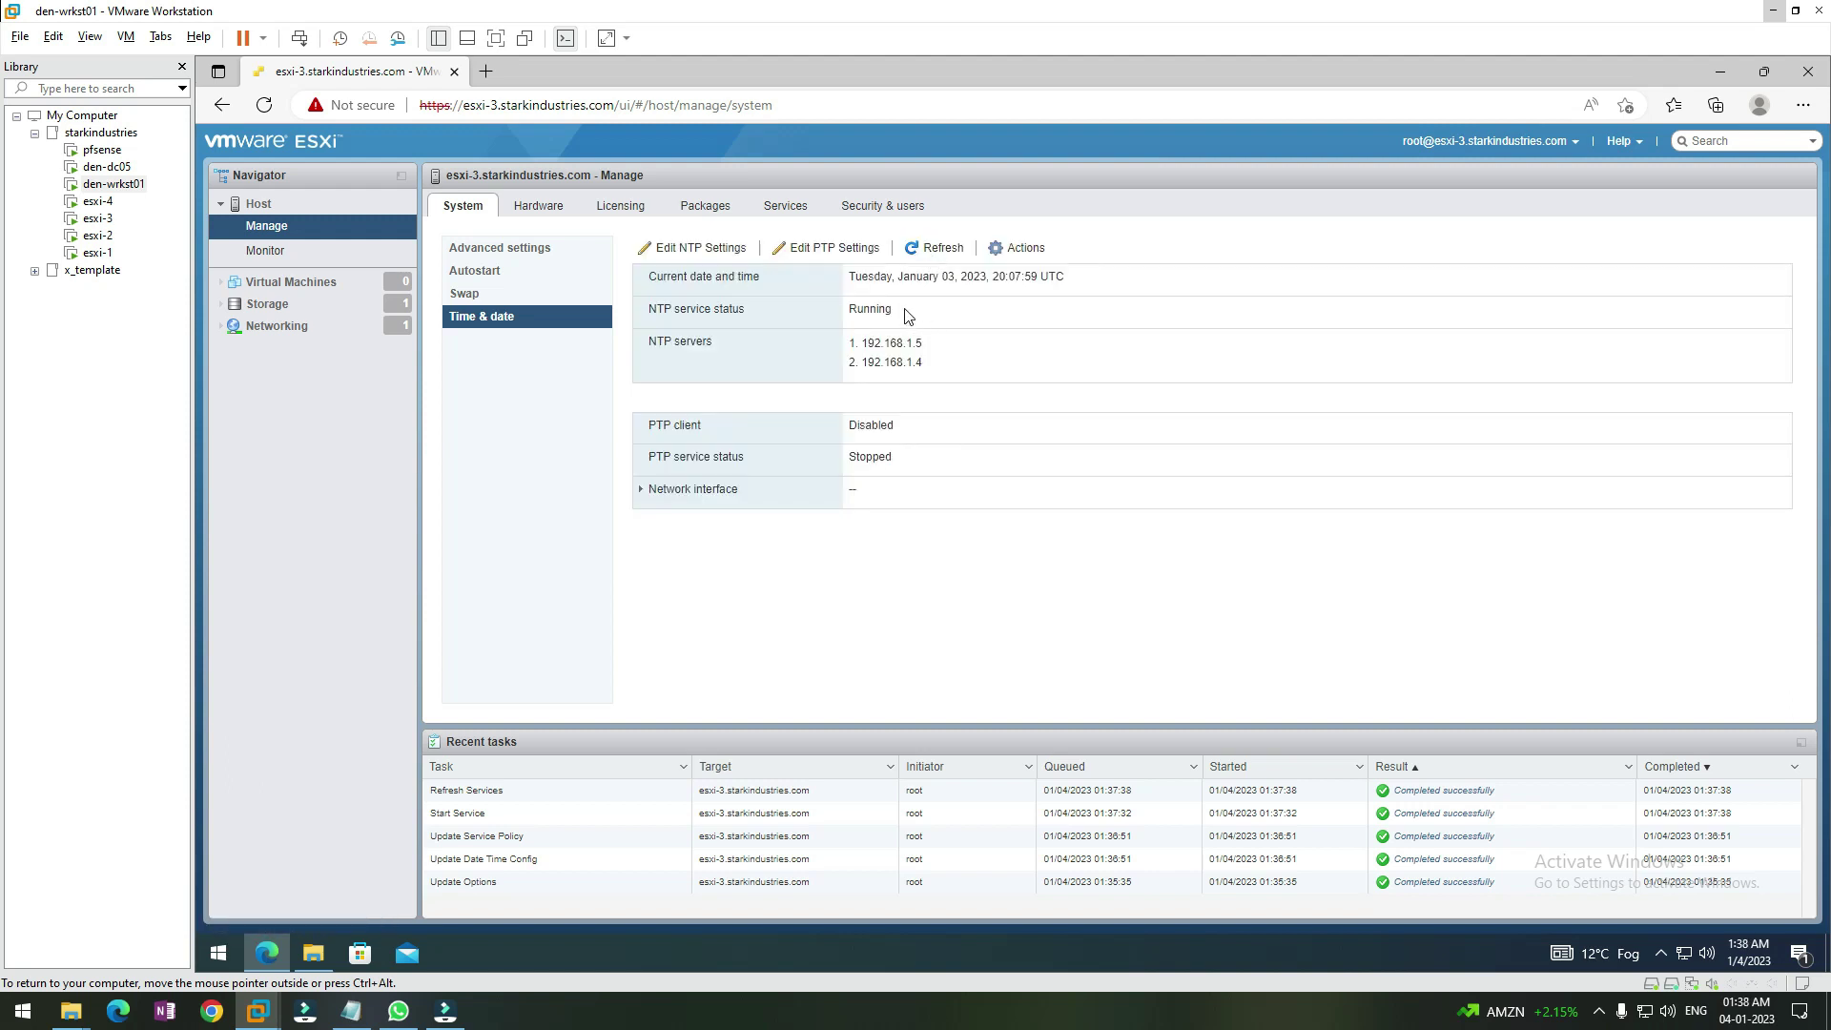
double_click(870, 309)
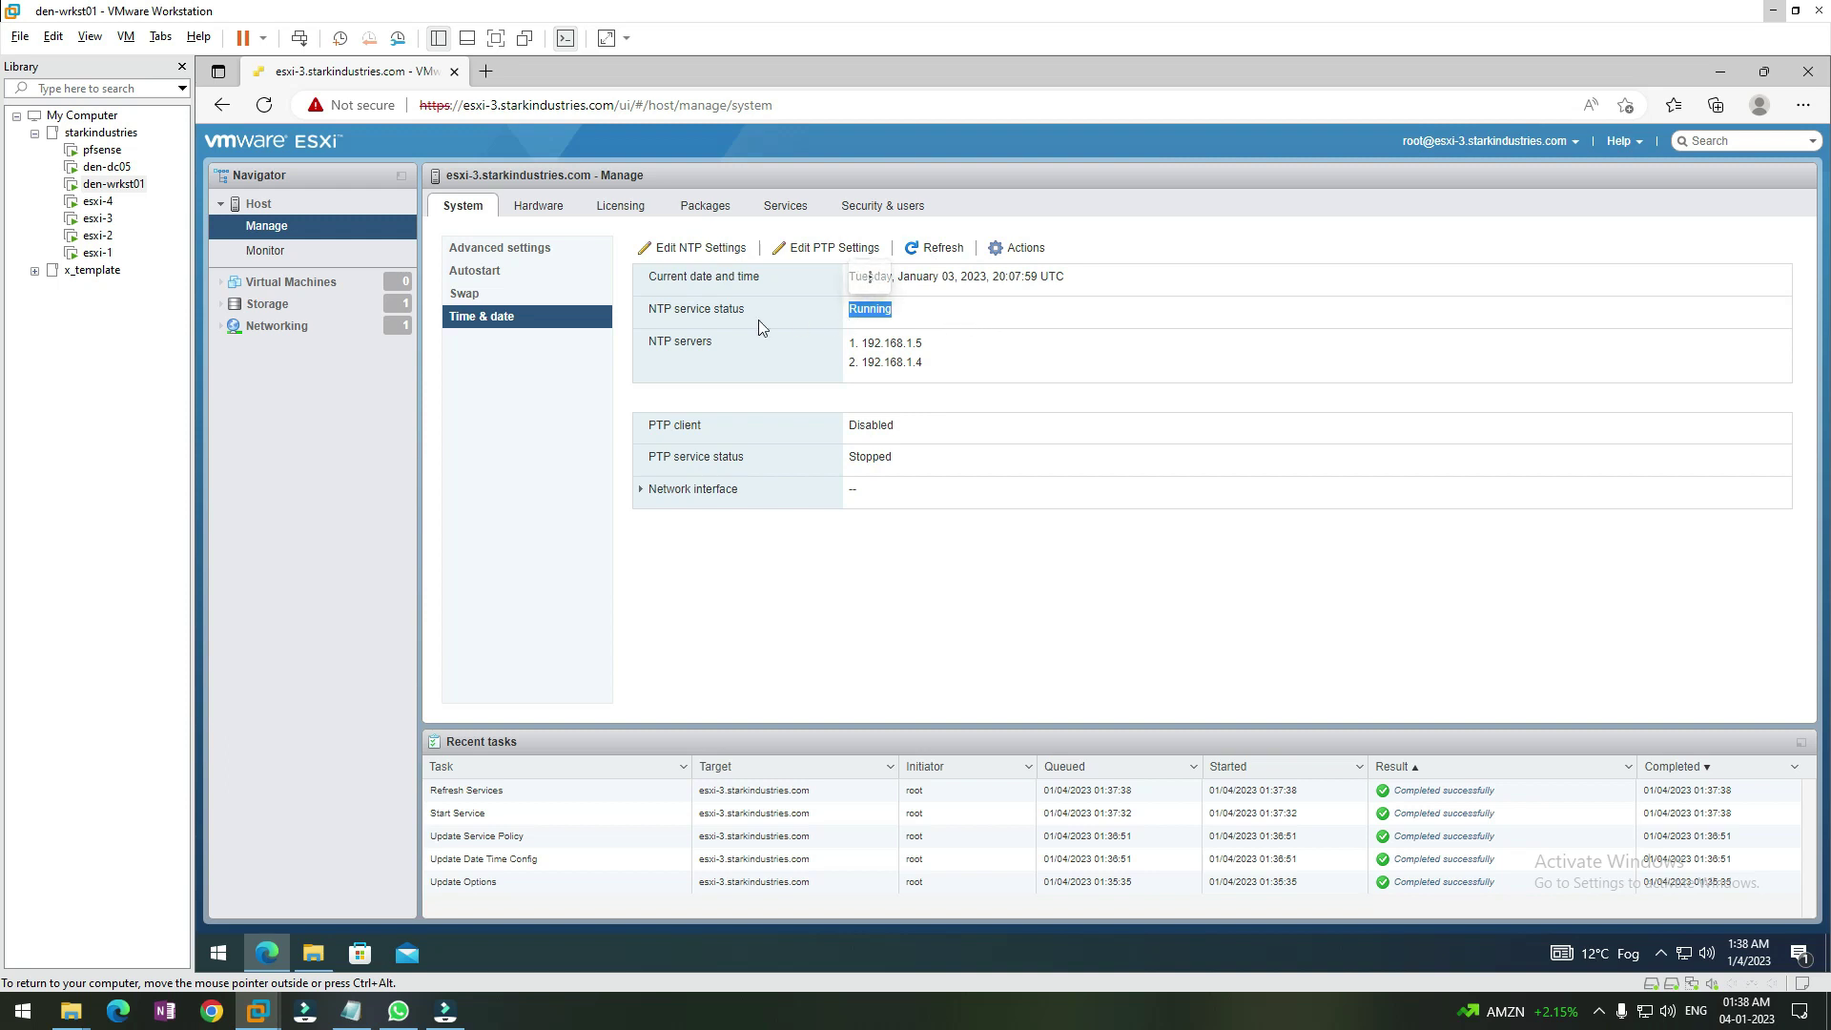